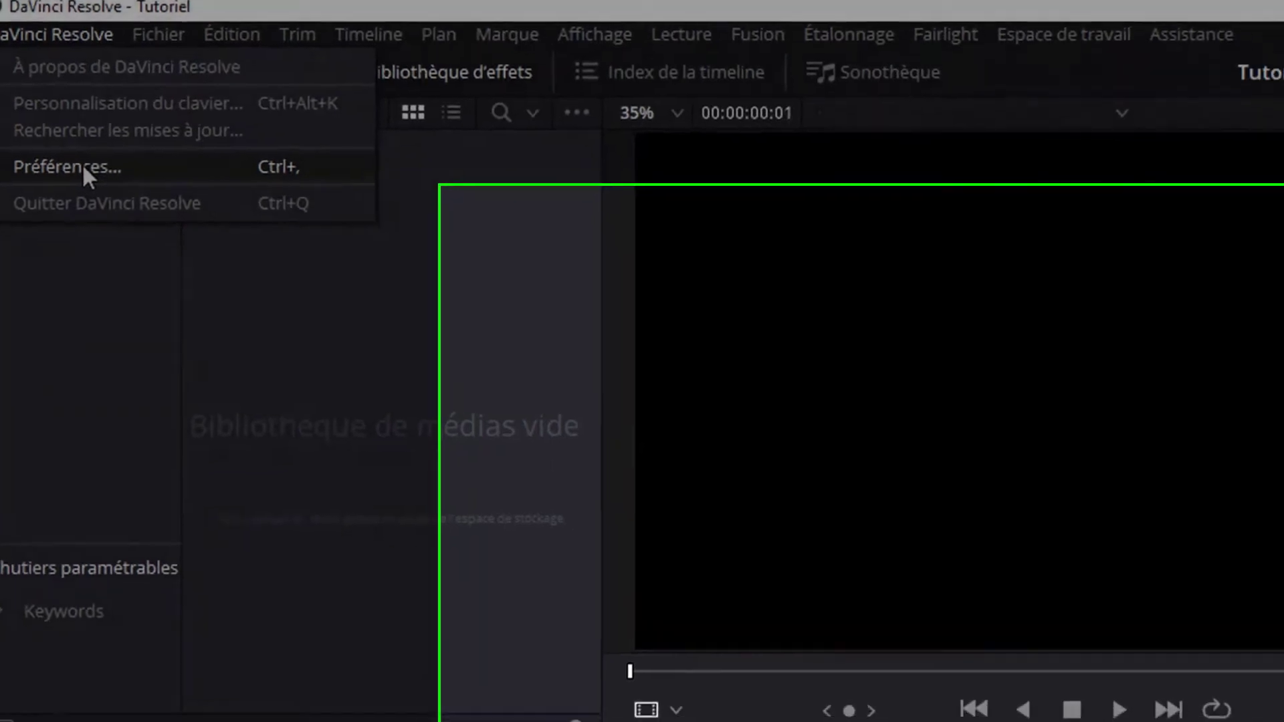
# Set the interface language to Français in the user preferences and save them.
pyautogui.click(107, 179)
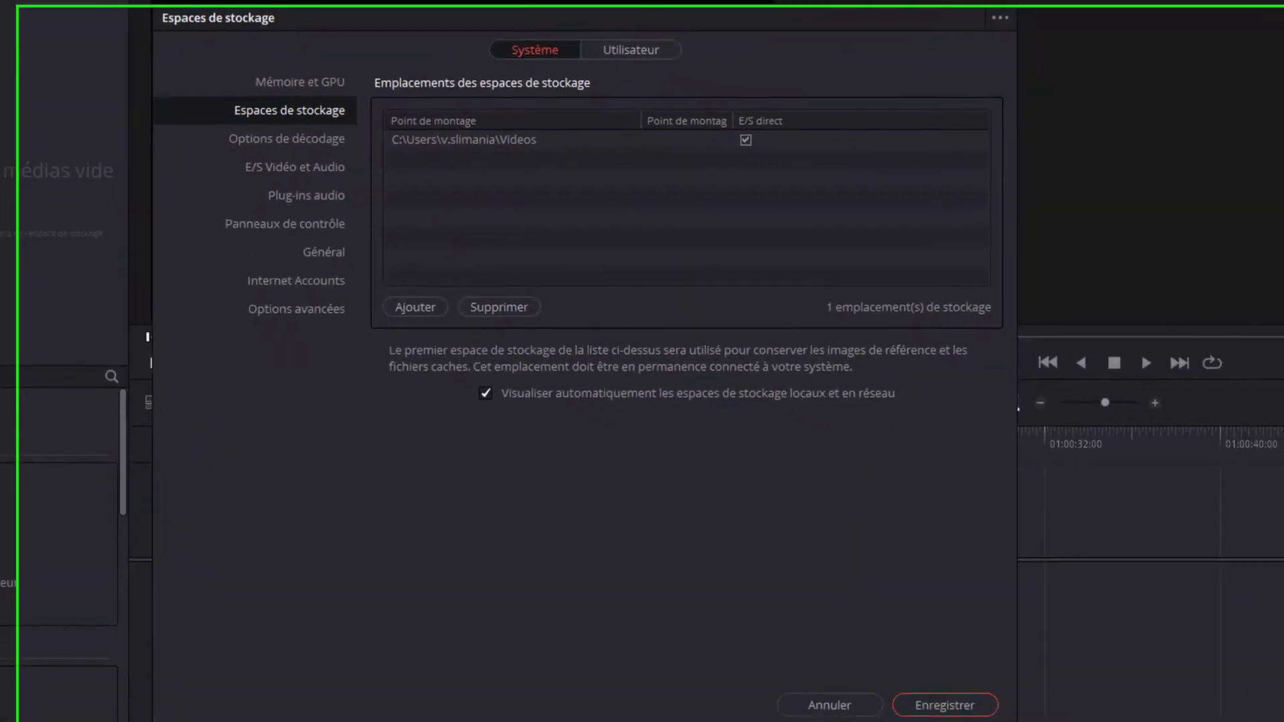
pyautogui.click(592, 42)
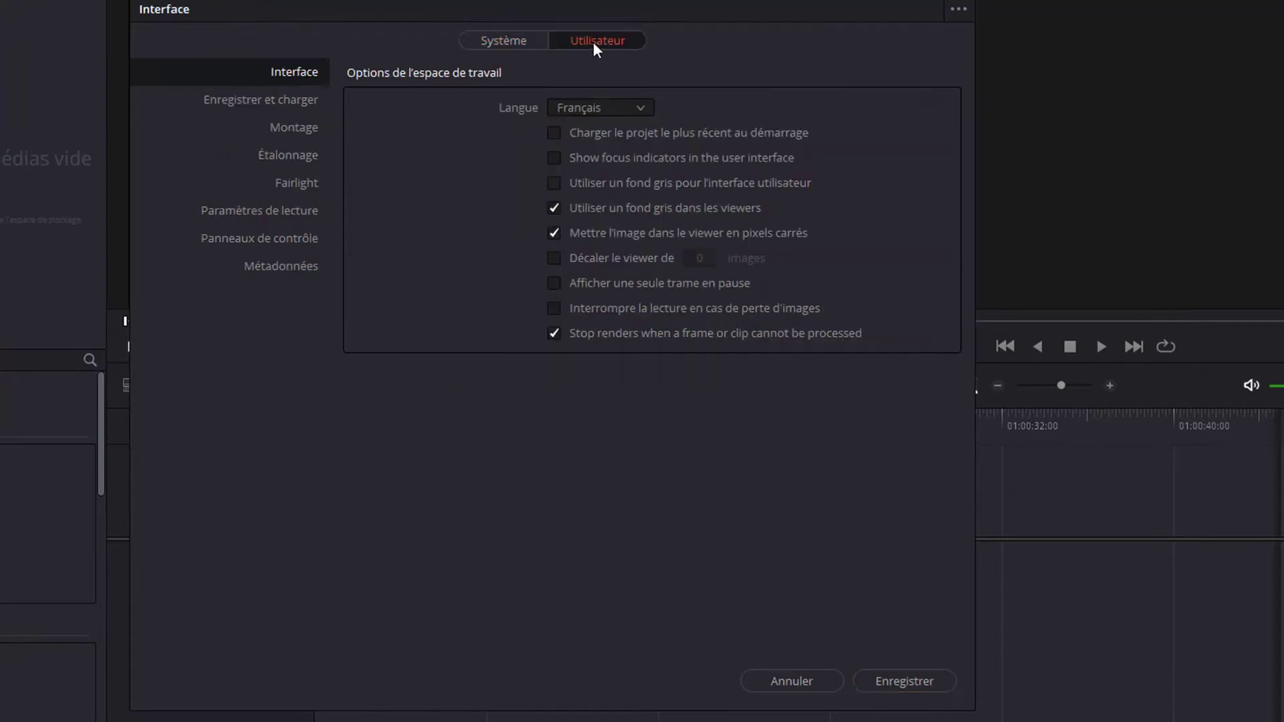
pyautogui.click(644, 105)
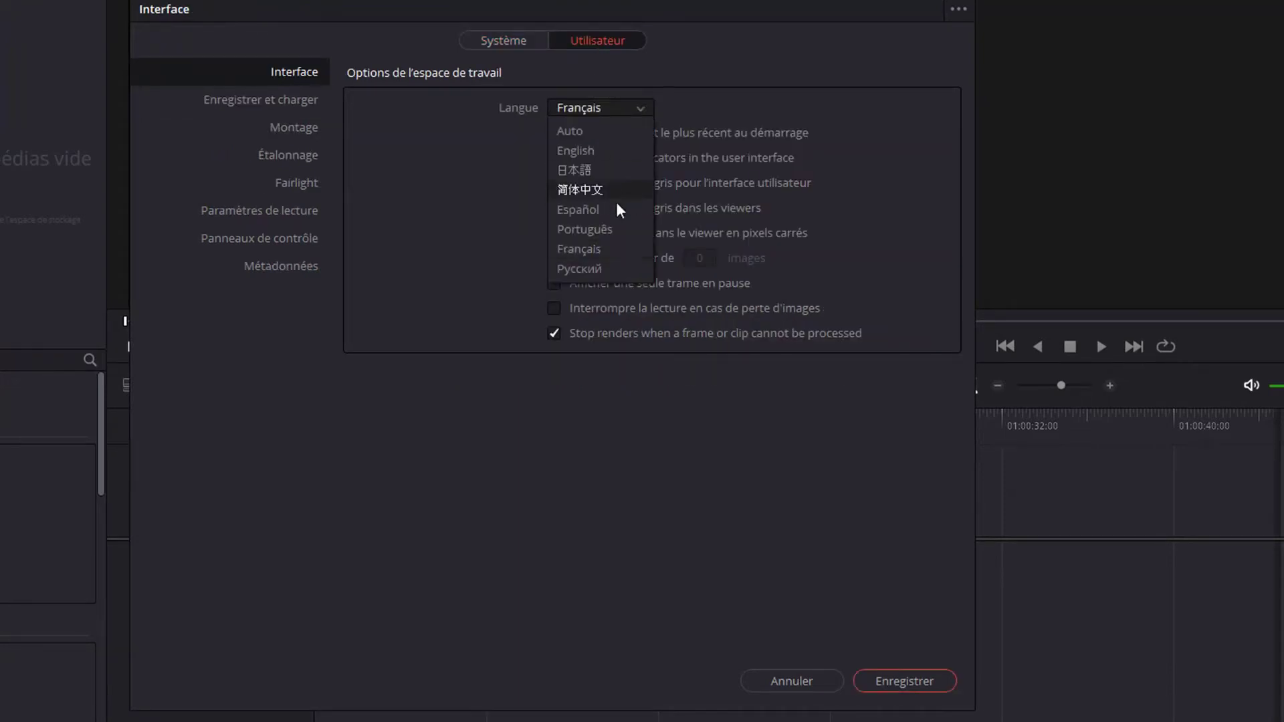
pyautogui.click(612, 249)
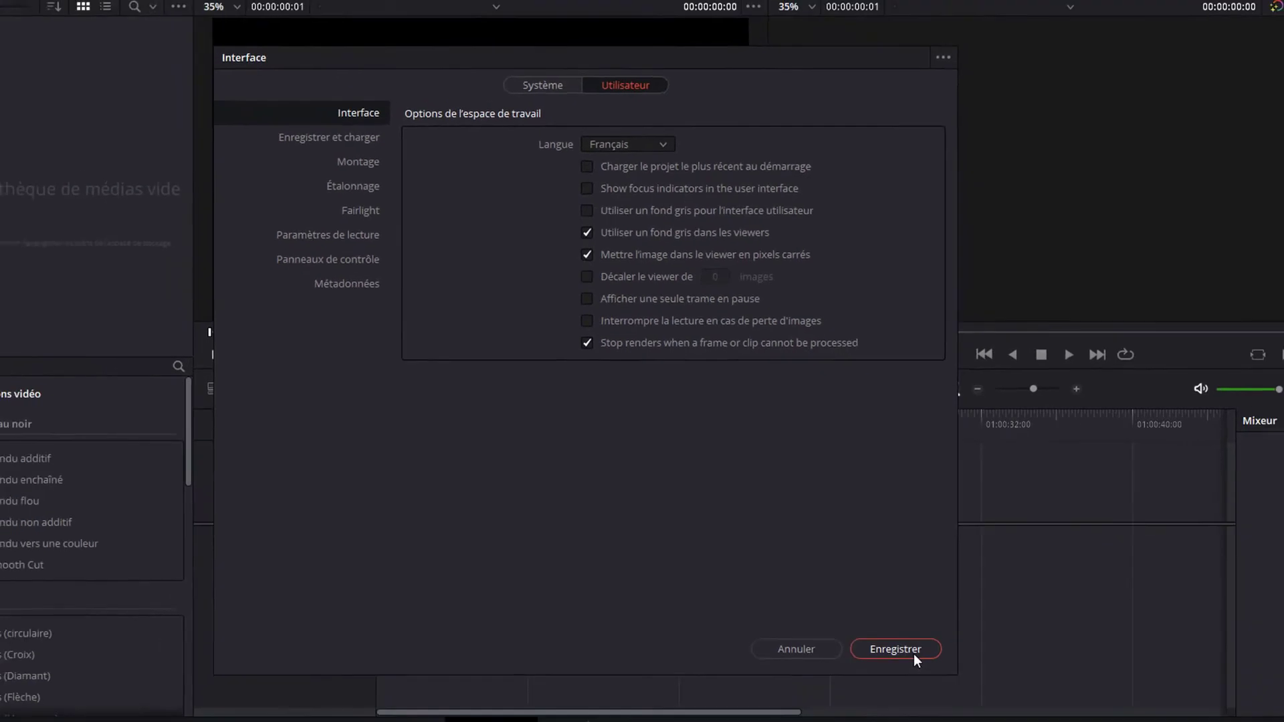
pyautogui.click(914, 654)
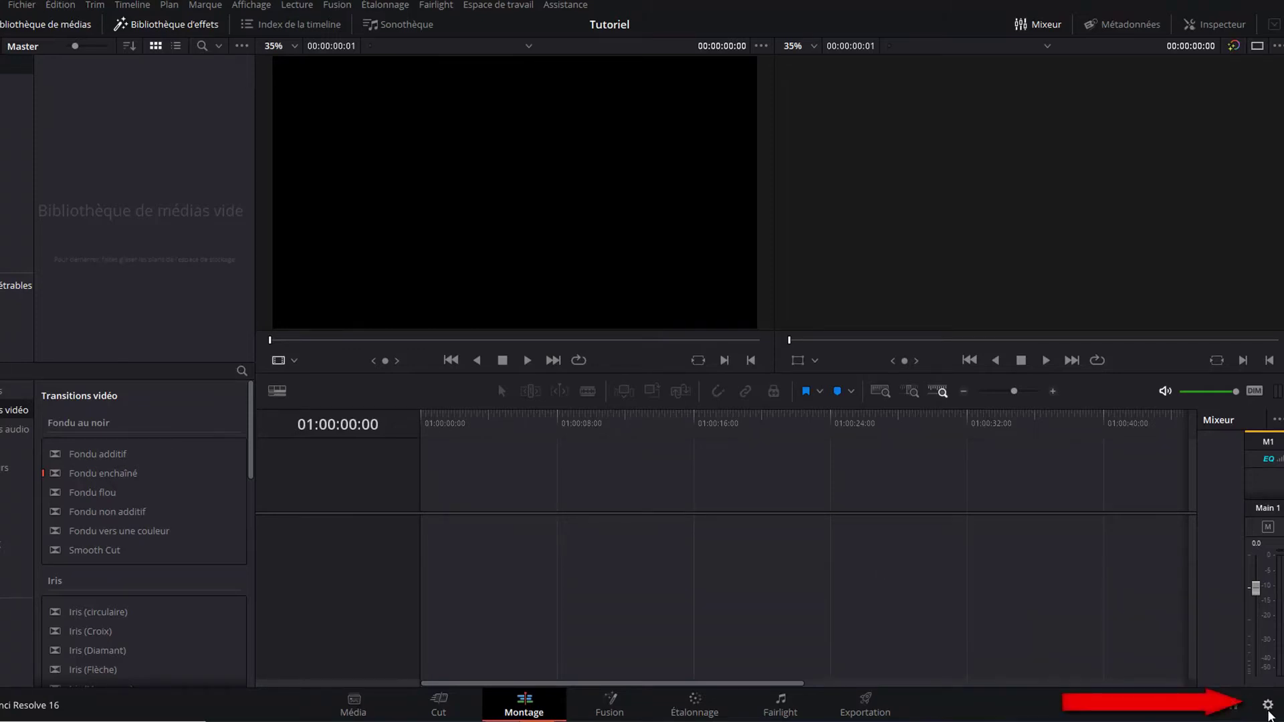
# Set the timeline resolution to 1920 x 1080 HD in the project configuration settings.
pyautogui.click(1267, 706)
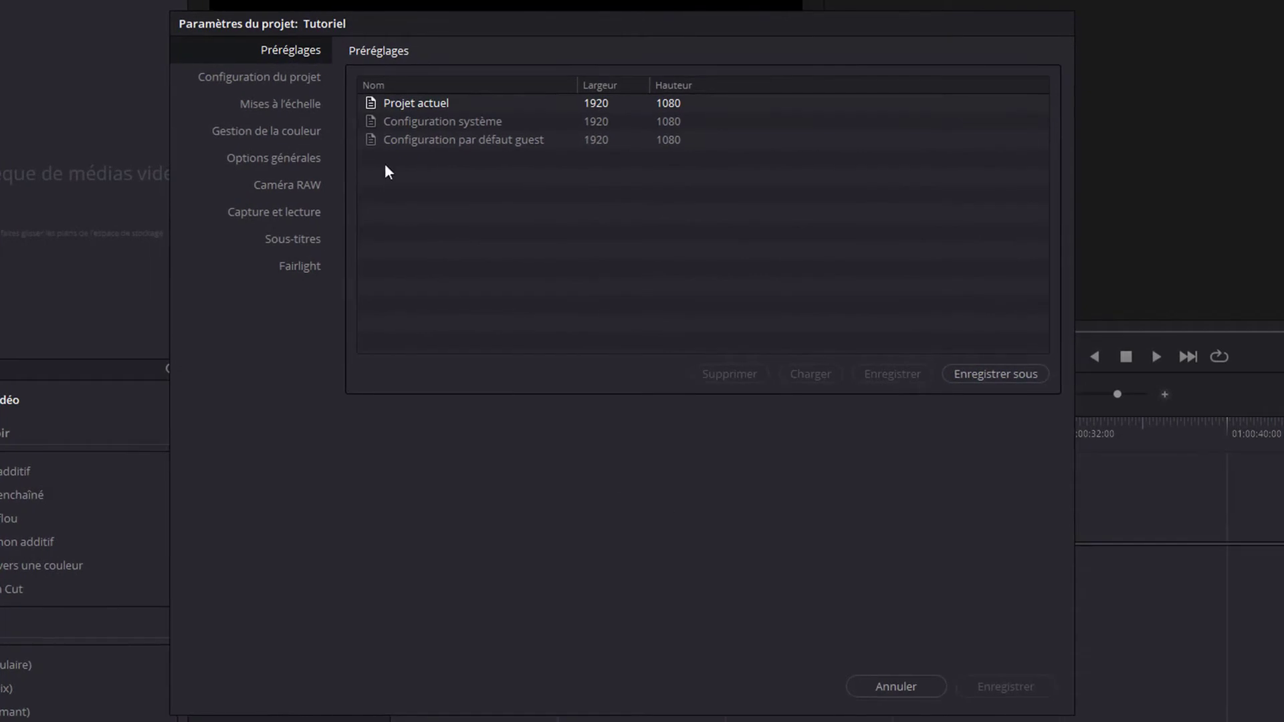
pyautogui.click(283, 78)
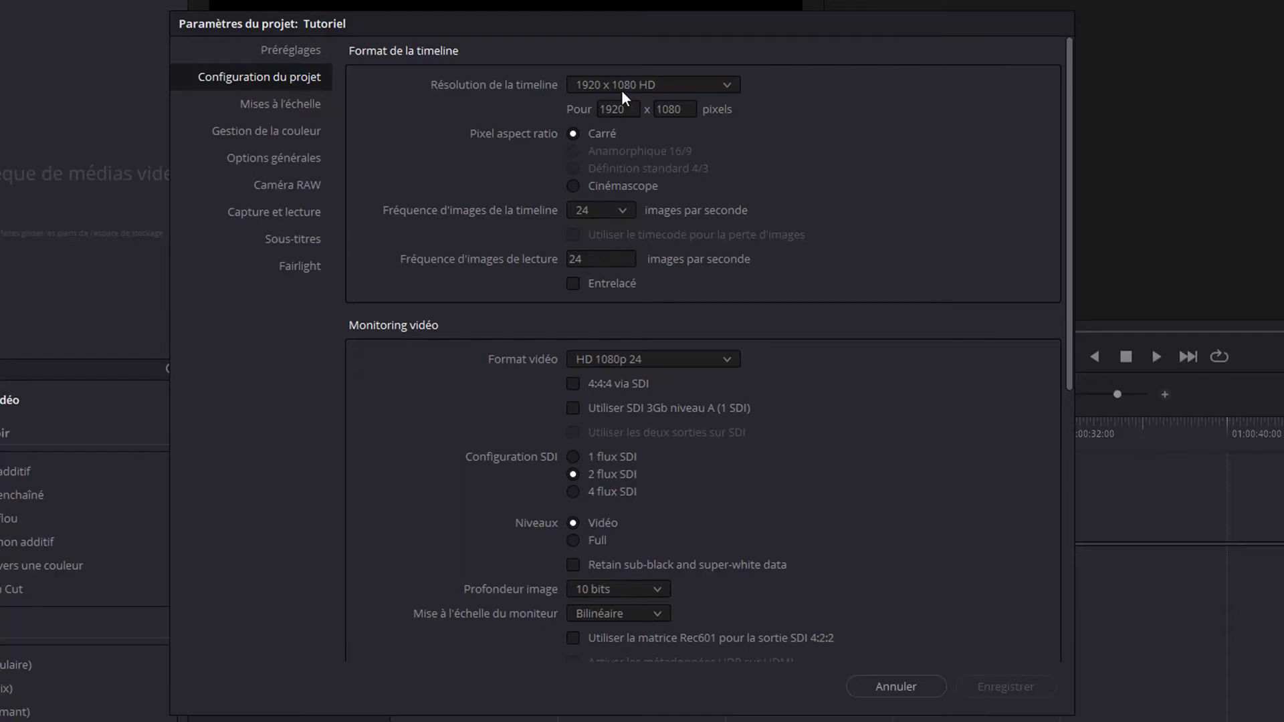
pyautogui.click(730, 87)
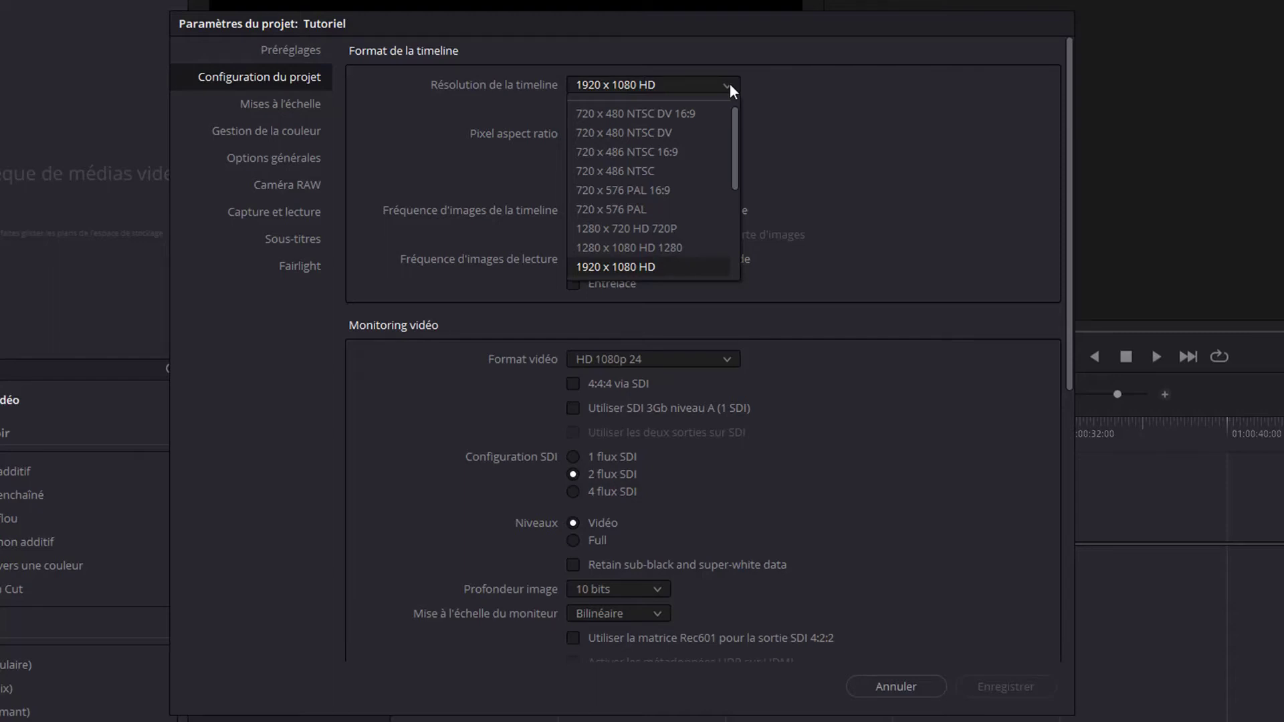
pyautogui.scroll(-1, 616, 276)
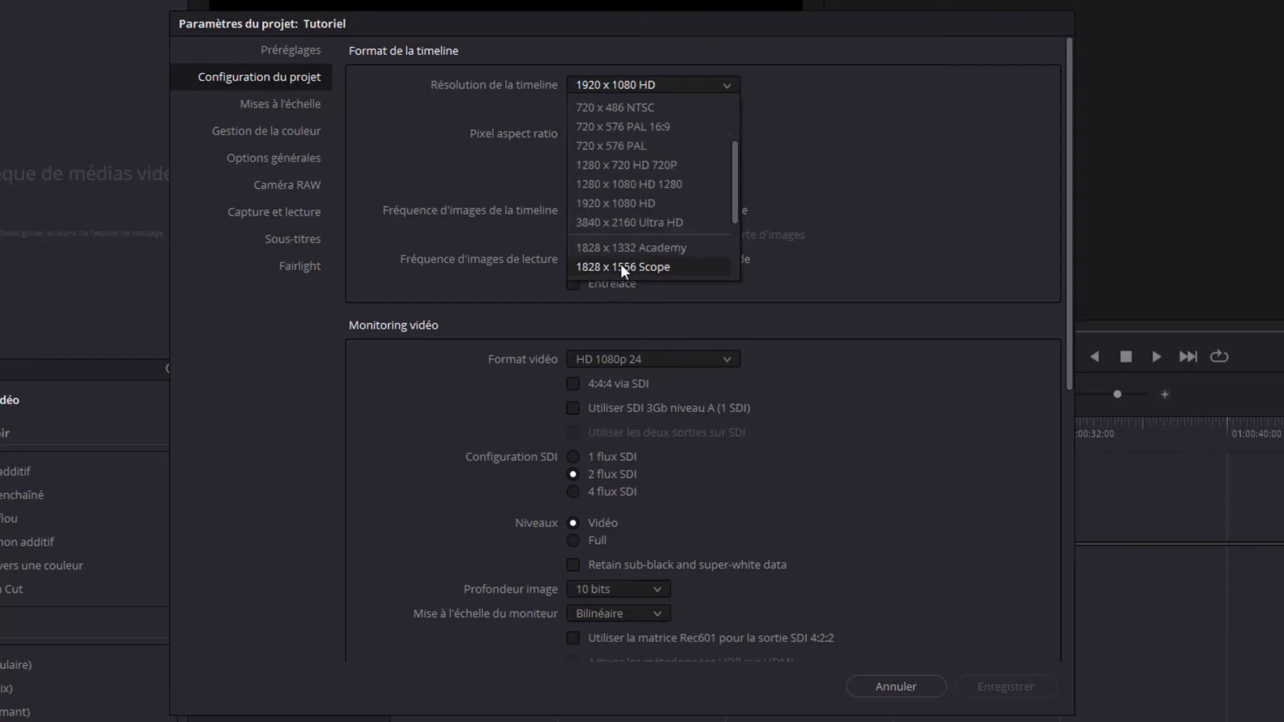
pyautogui.click(635, 203)
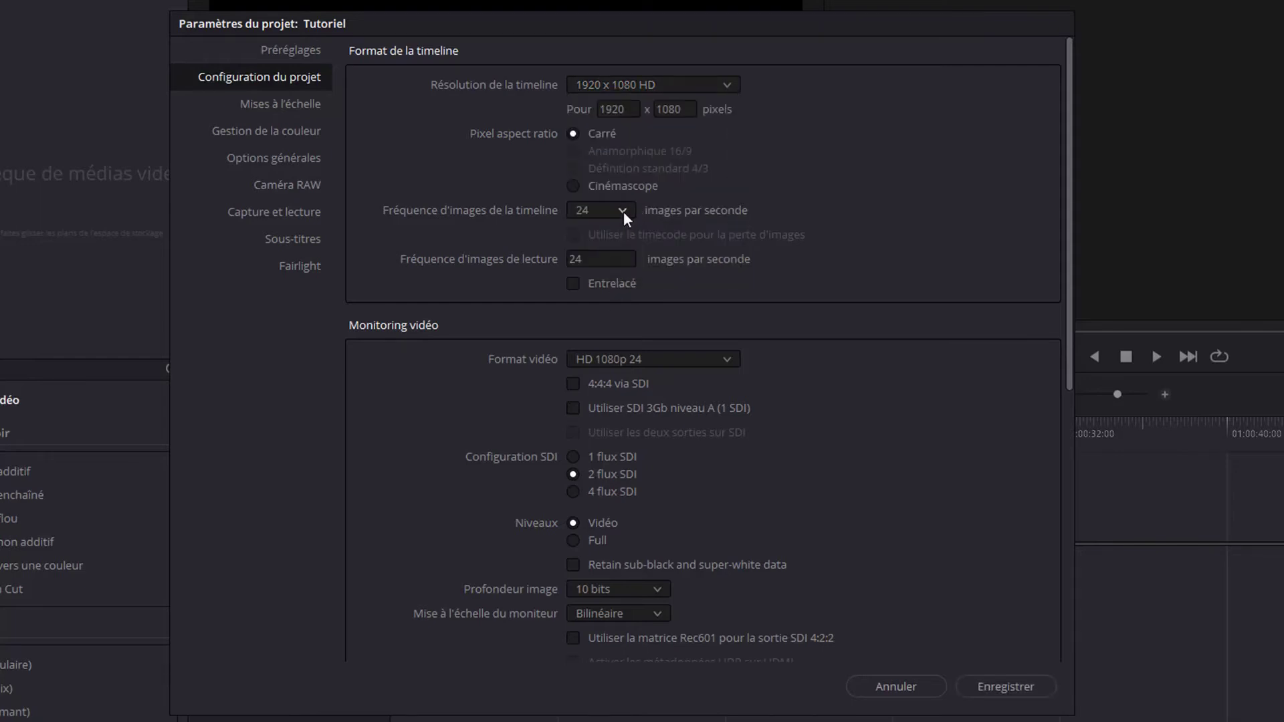
# Review the available timeline frame rates and video monitoring formats, keep the current choices, and save the project settings.
pyautogui.click(623, 211)
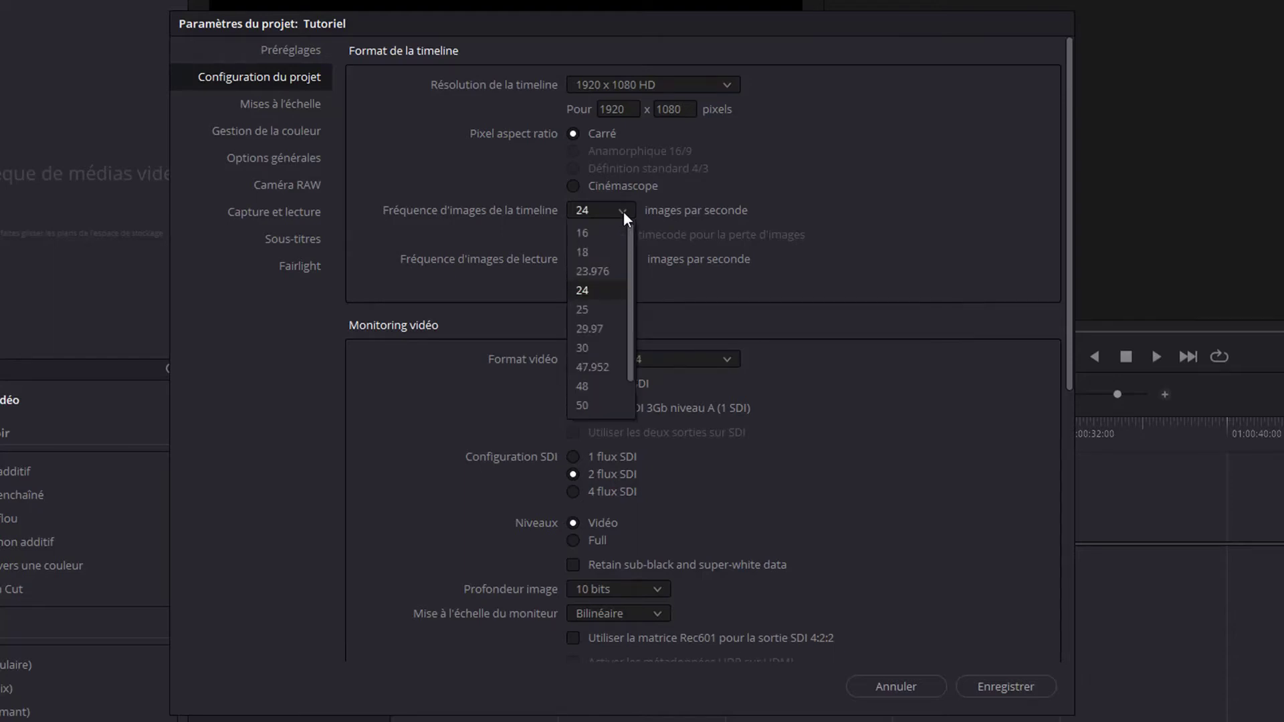
pyautogui.click(623, 211)
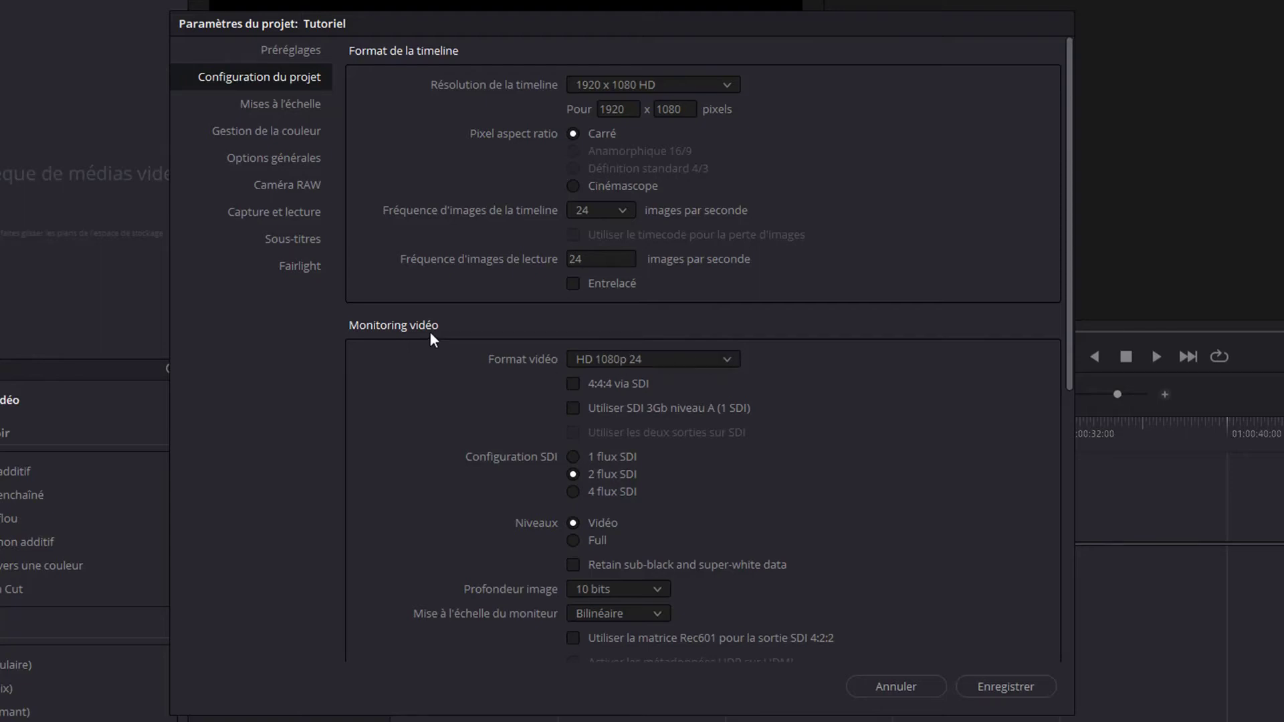
pyautogui.click(729, 364)
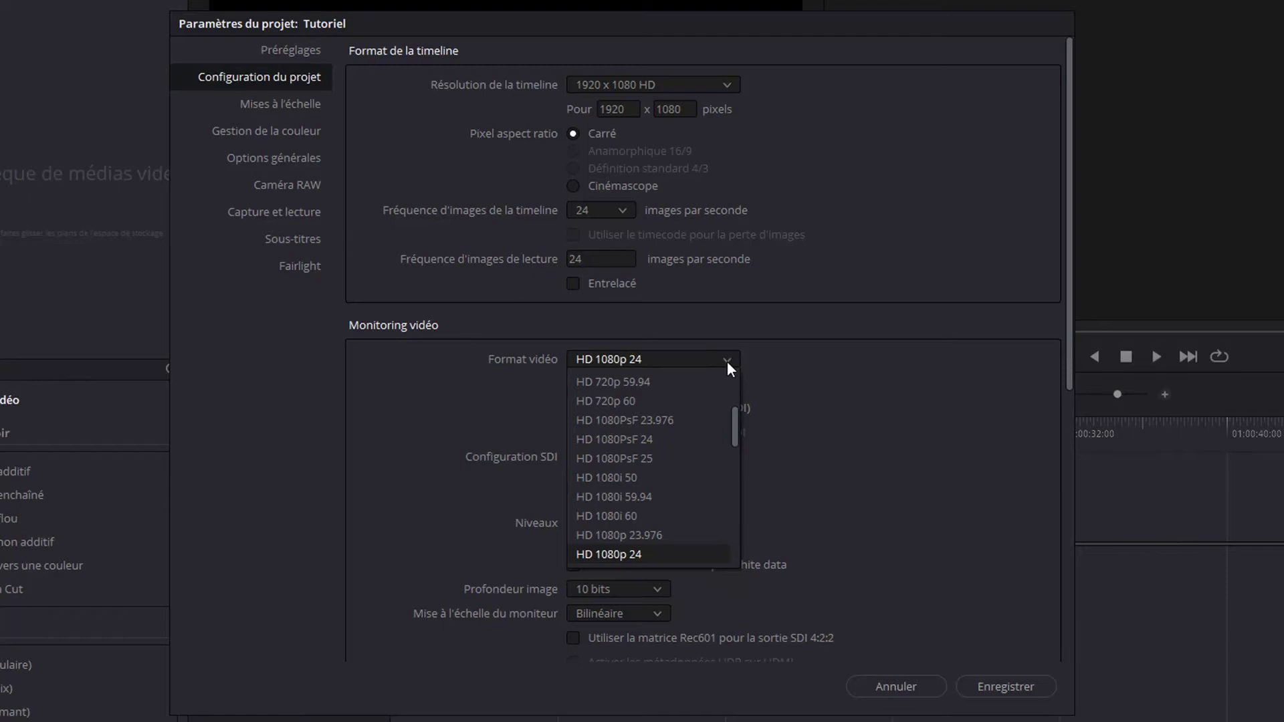
pyautogui.click(728, 361)
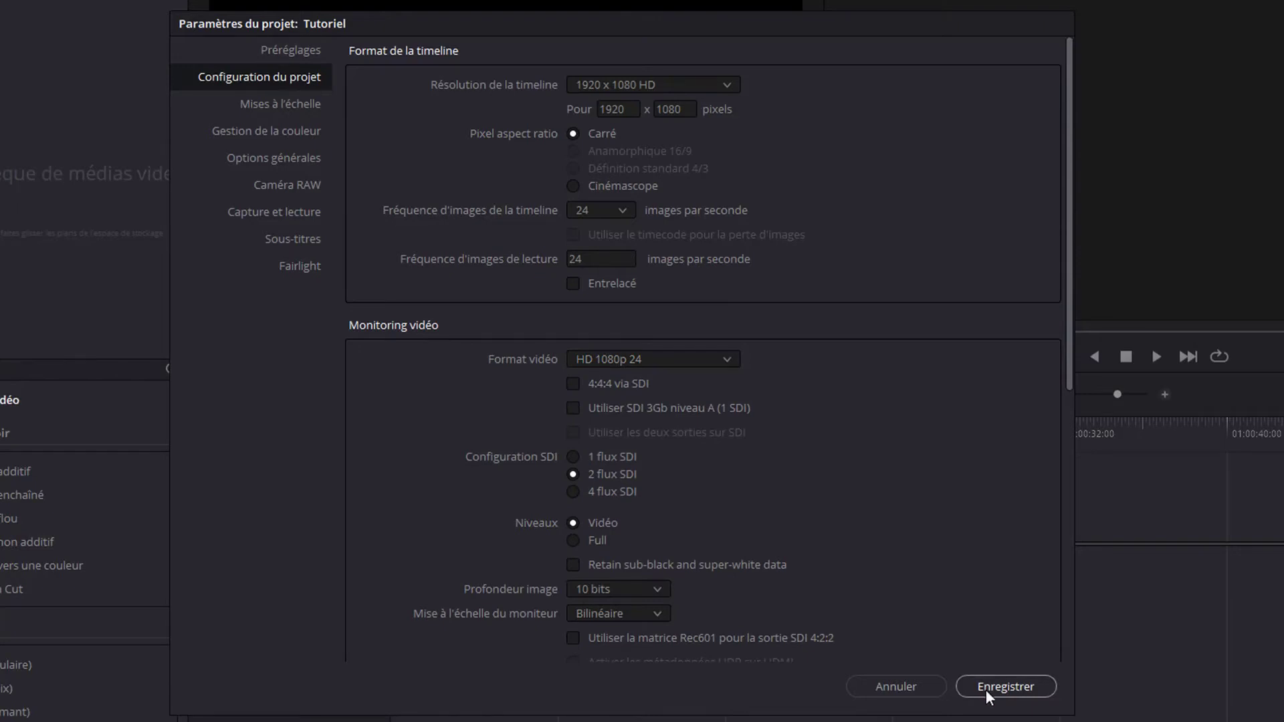
pyautogui.click(987, 690)
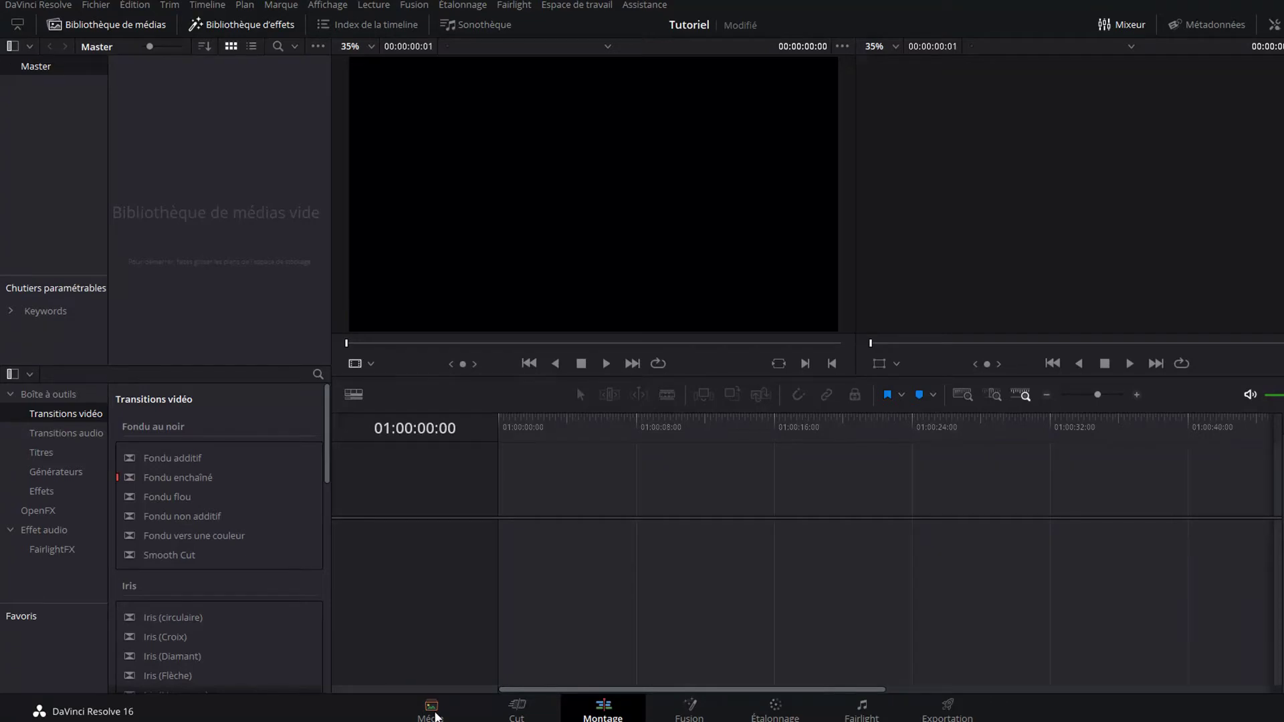
# Open the Média page, switch to File Explorer and open the chaperon rouge folder inside Vidéos > vidéos jeux de société.
pyautogui.click(435, 713)
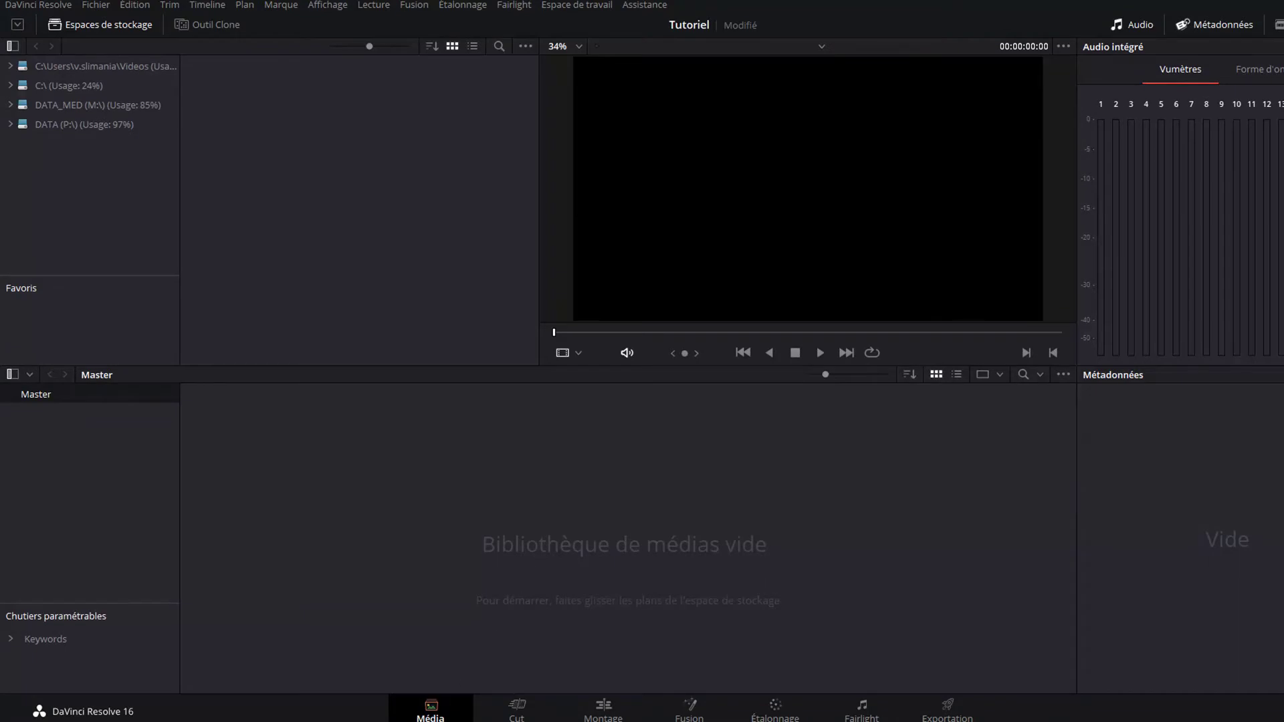
pyautogui.hotkey('alt', 'Tab')
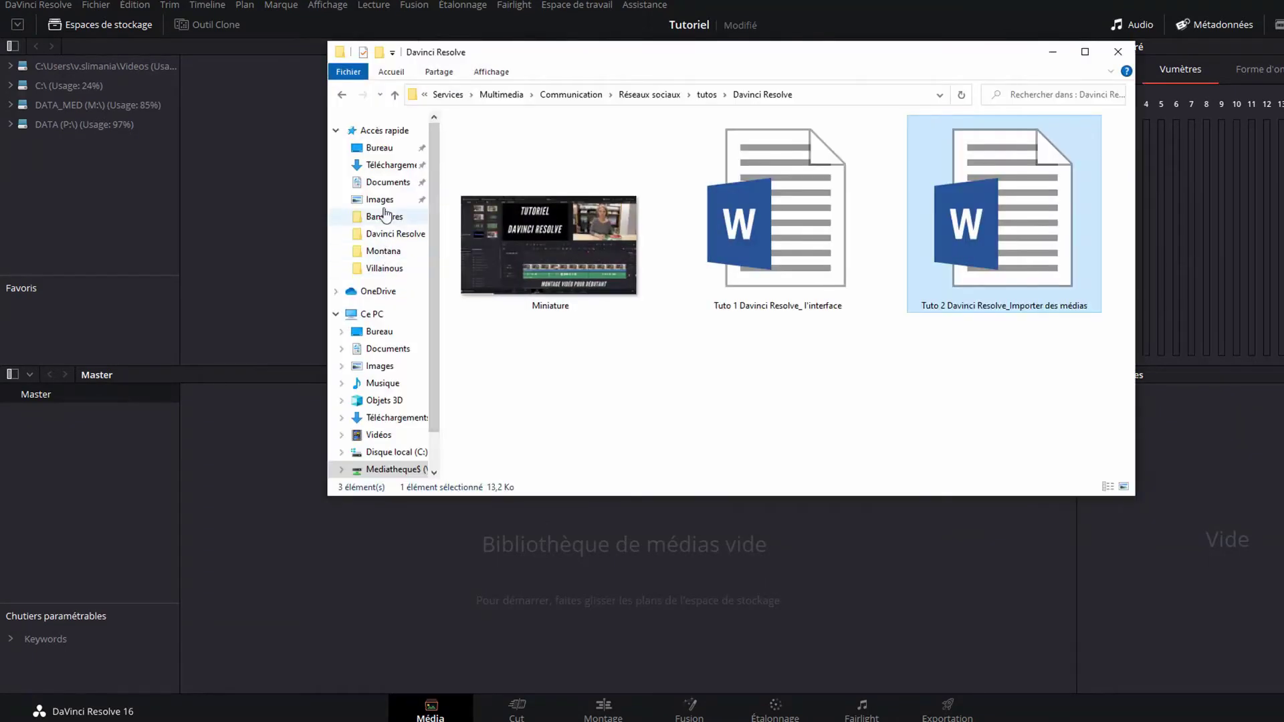
pyautogui.click(389, 438)
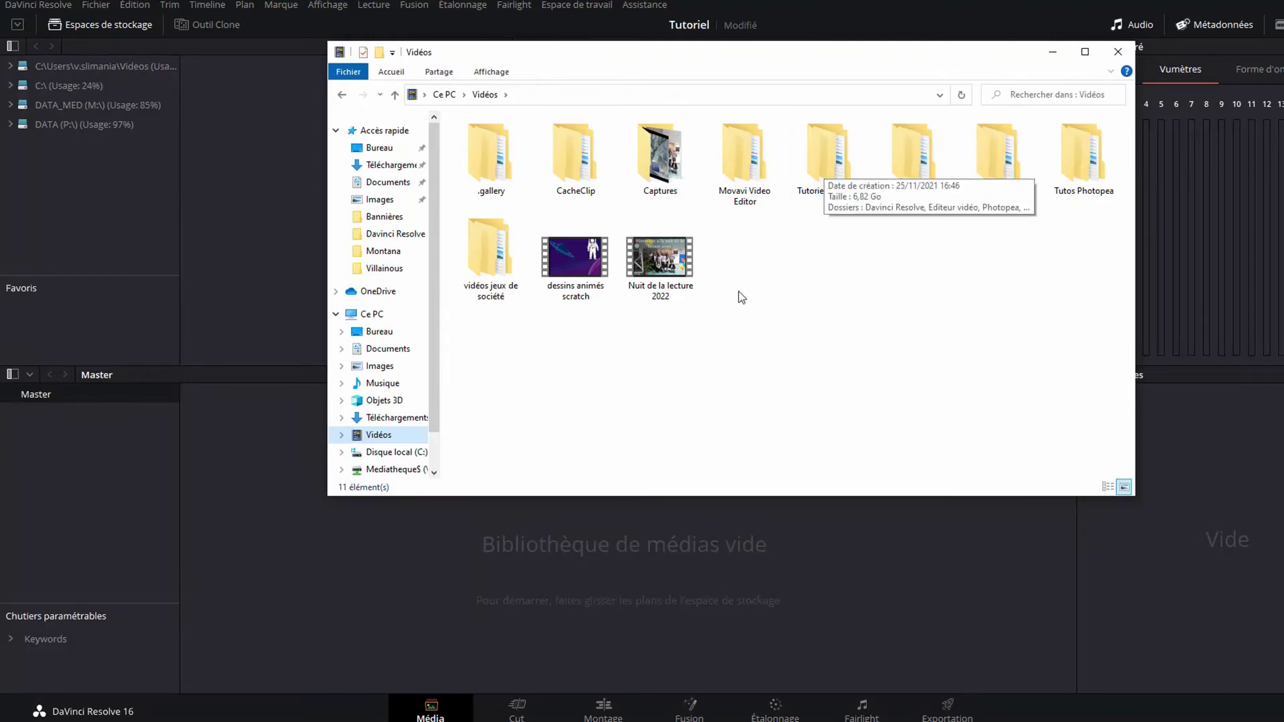
pyautogui.click(483, 249)
pyautogui.doubleClick(480, 244)
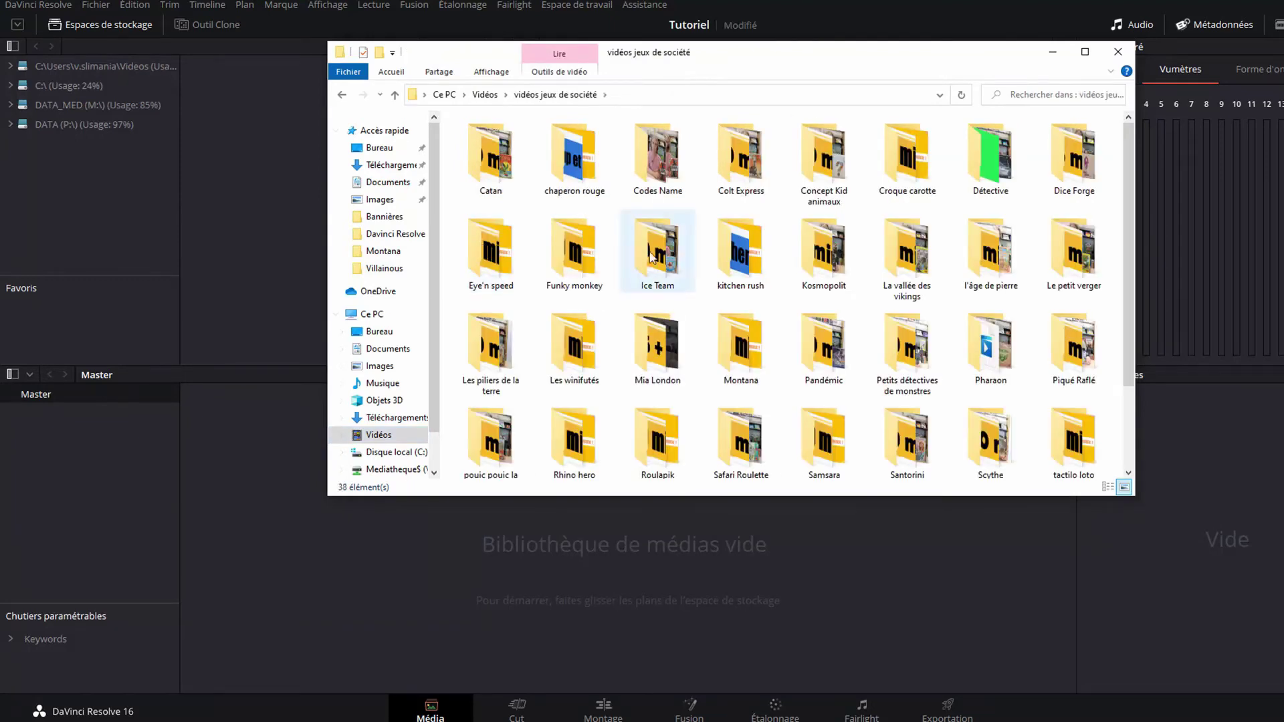
pyautogui.doubleClick(590, 170)
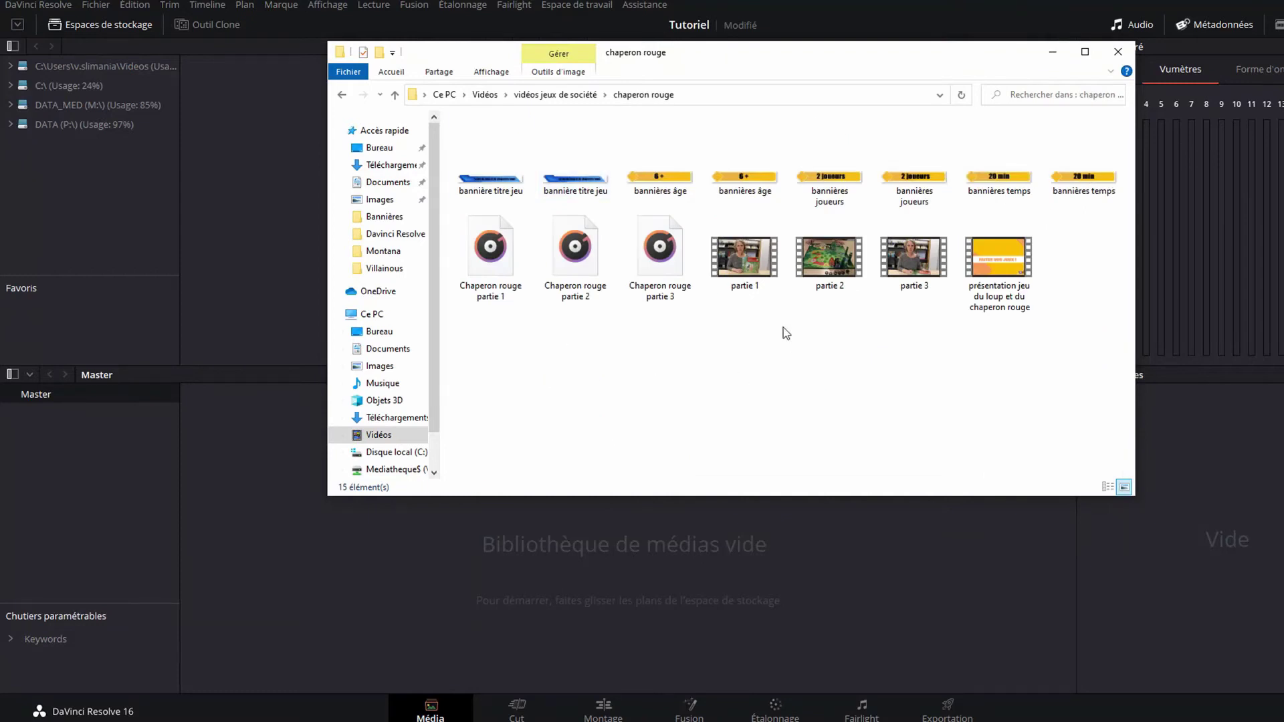
# Import the partie 1 video into the media pool, matching the project frame rate to the clip, and minimize File Explorer.
pyautogui.click(736, 251)
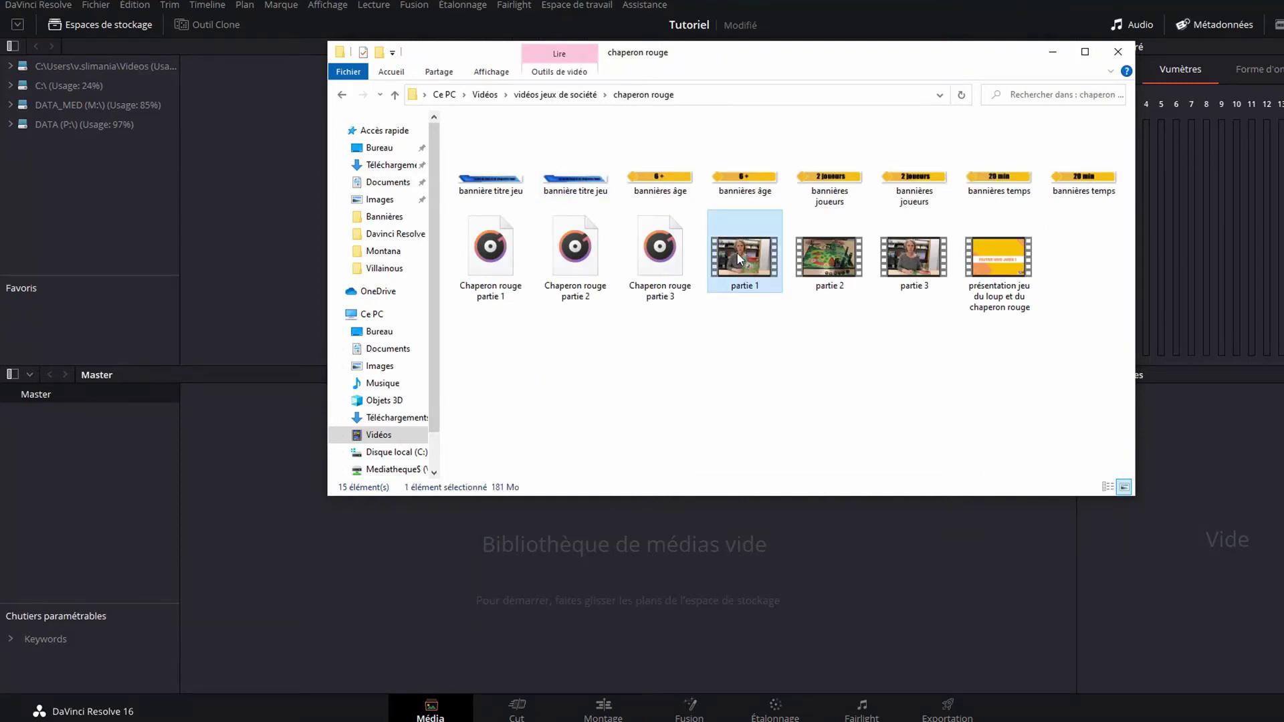
pyautogui.moveTo(737, 251); pyautogui.dragTo(395, 609)
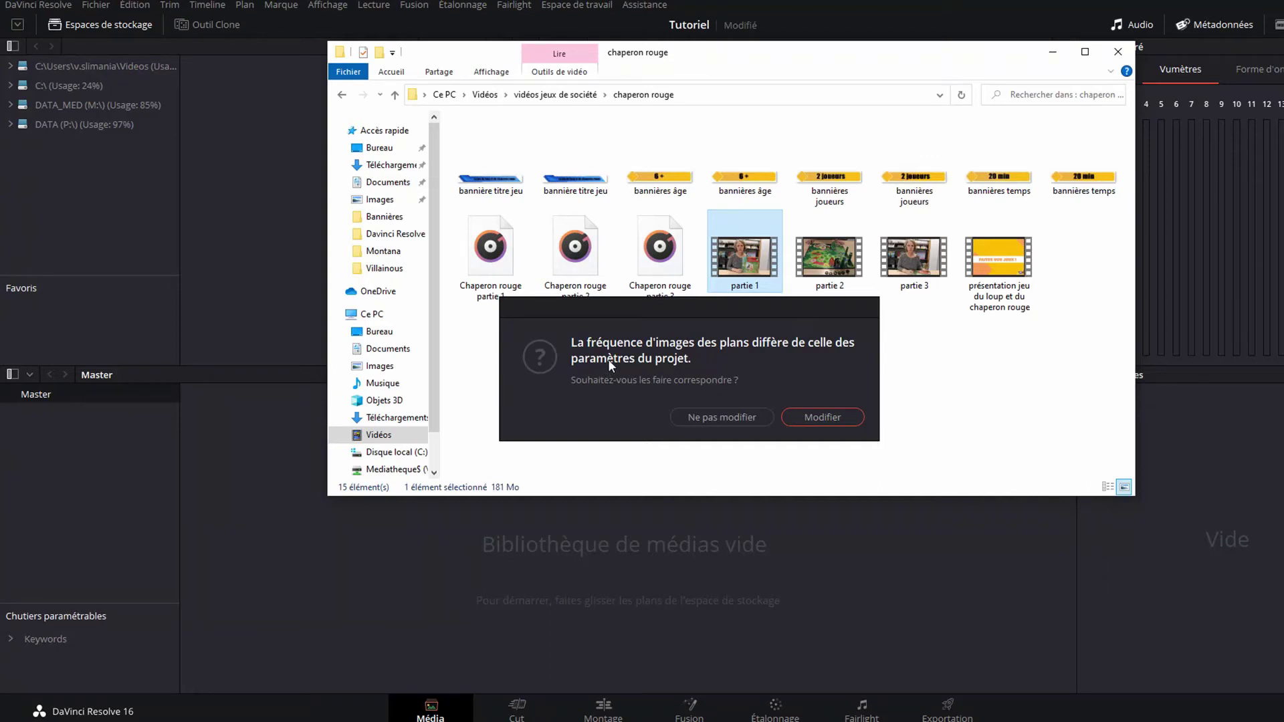
pyautogui.click(831, 421)
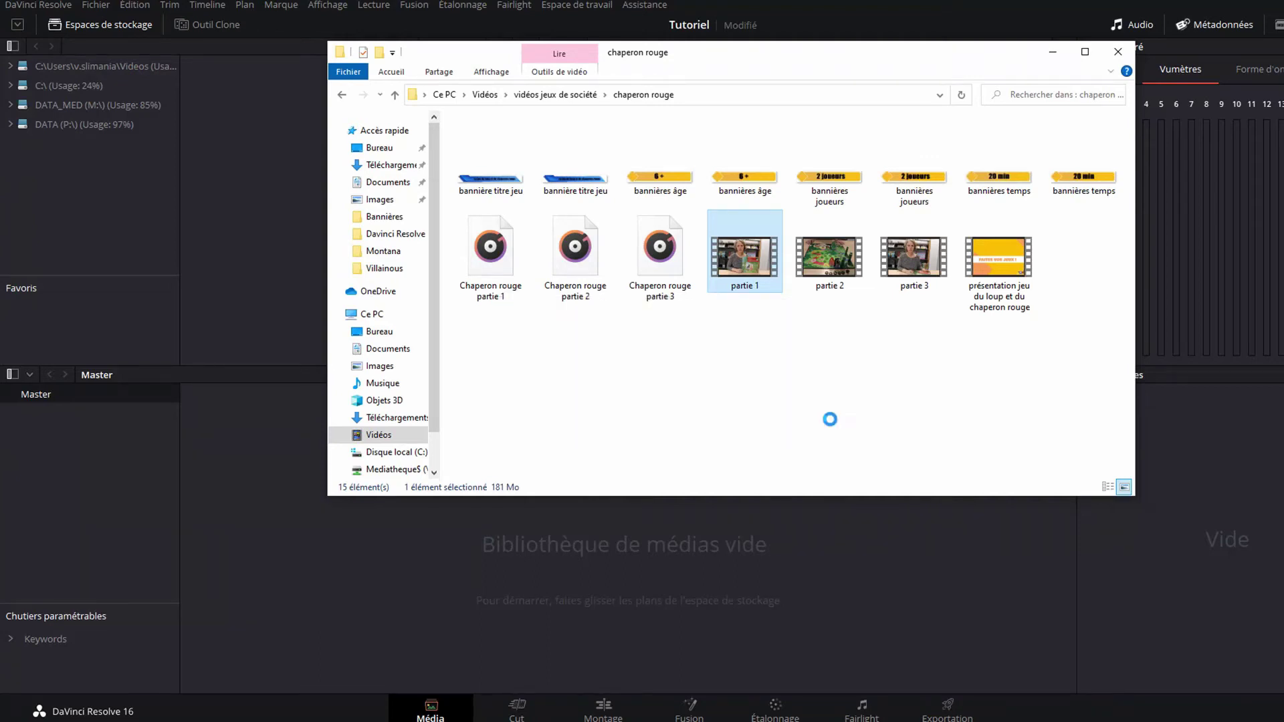
pyautogui.click(1049, 56)
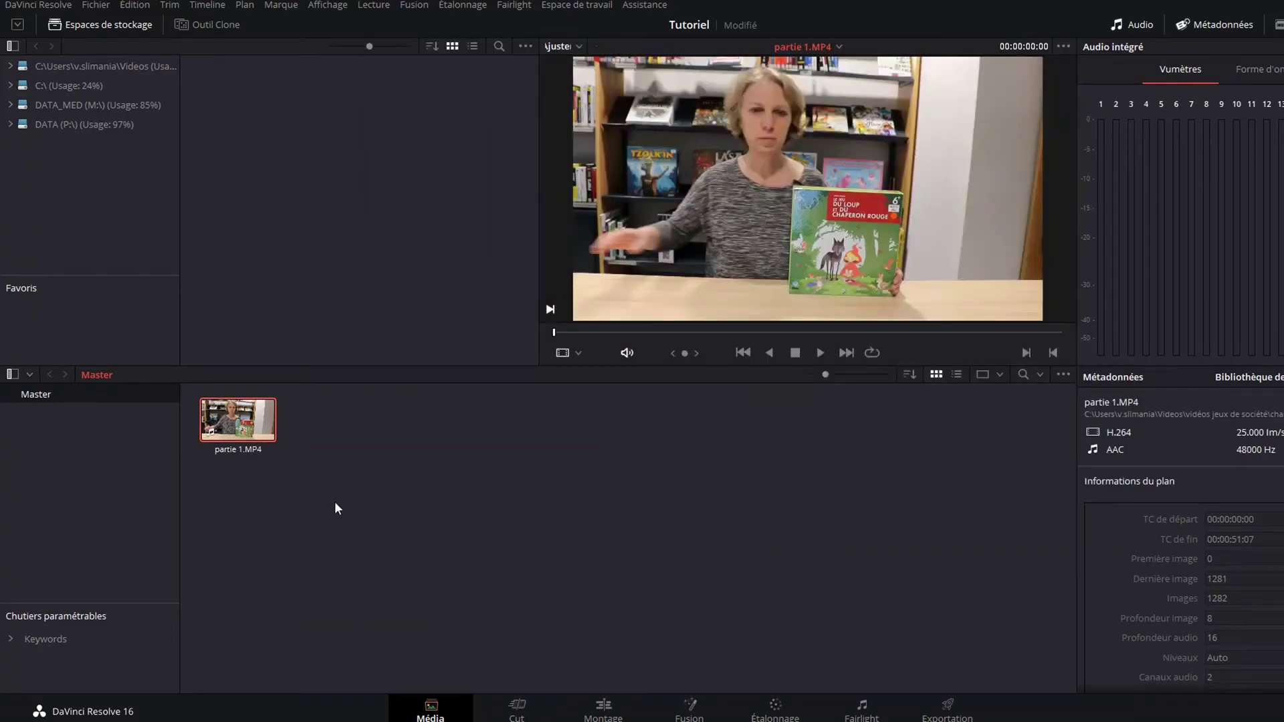
# Play the partie 1.MP4 clip briefly and delete it from the media pool.
pyautogui.click(325, 449)
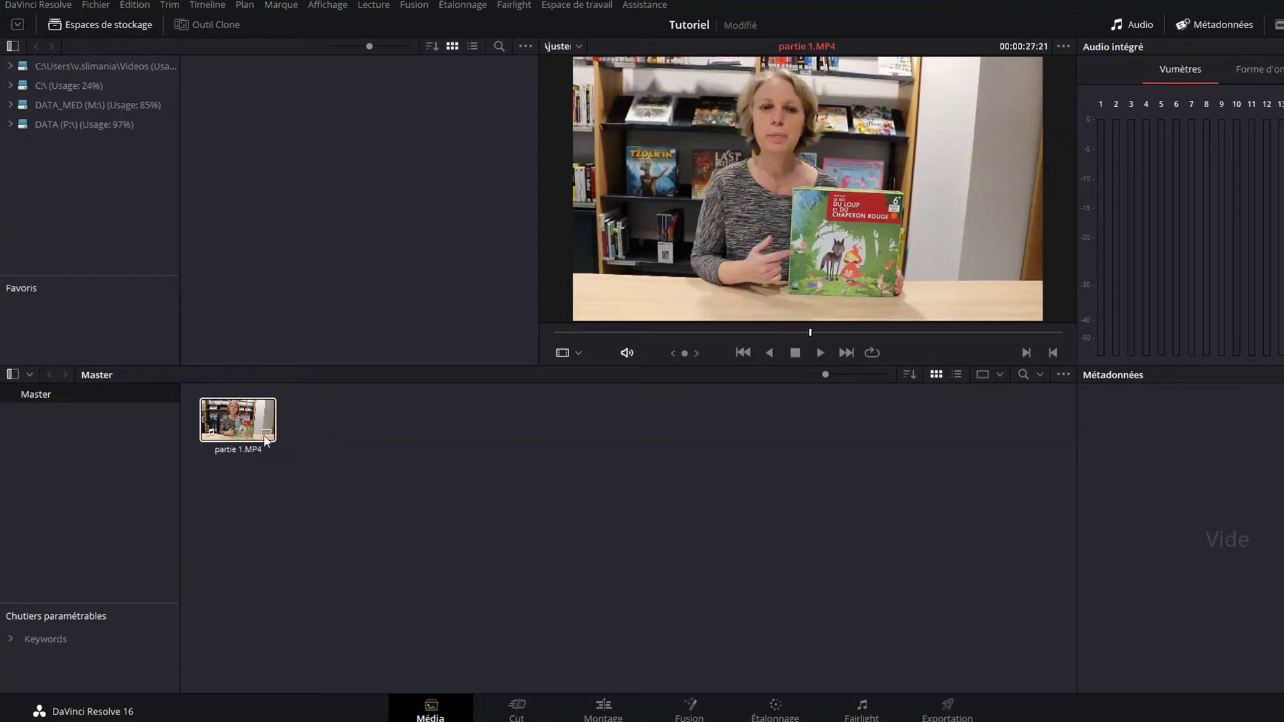
pyautogui.press('space')
pyautogui.click(237, 420)
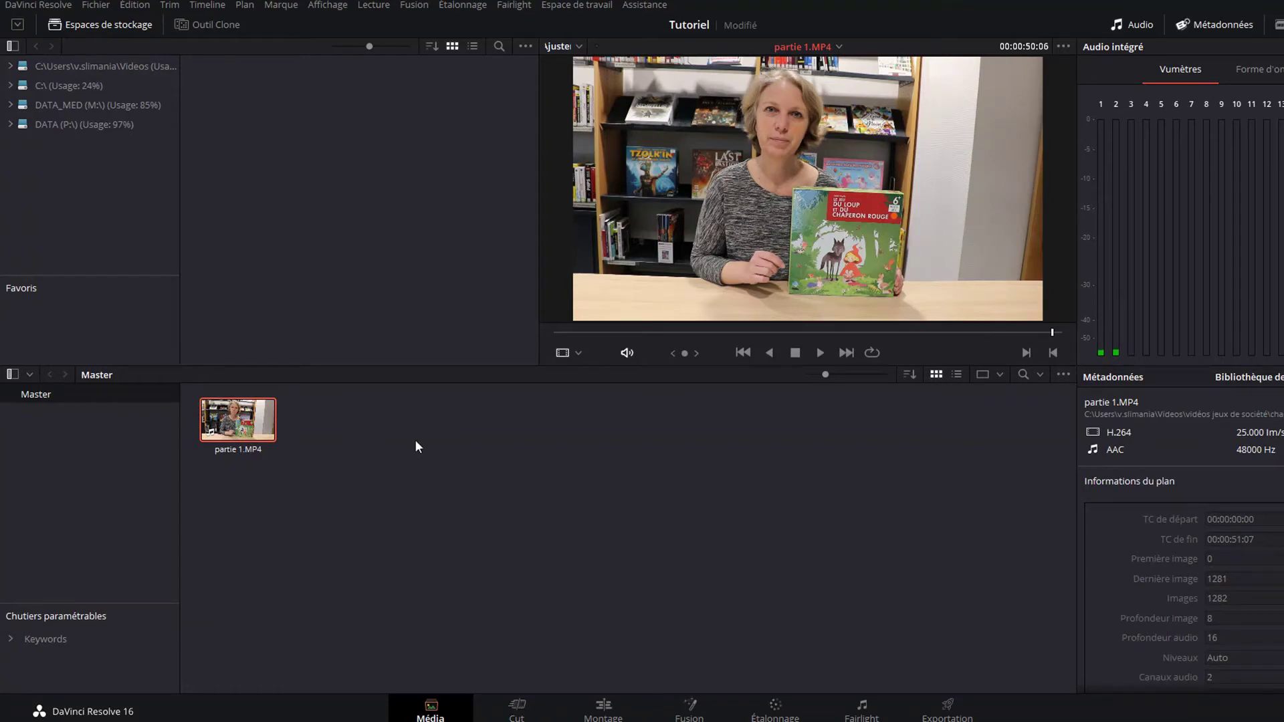
pyautogui.press('Delete')
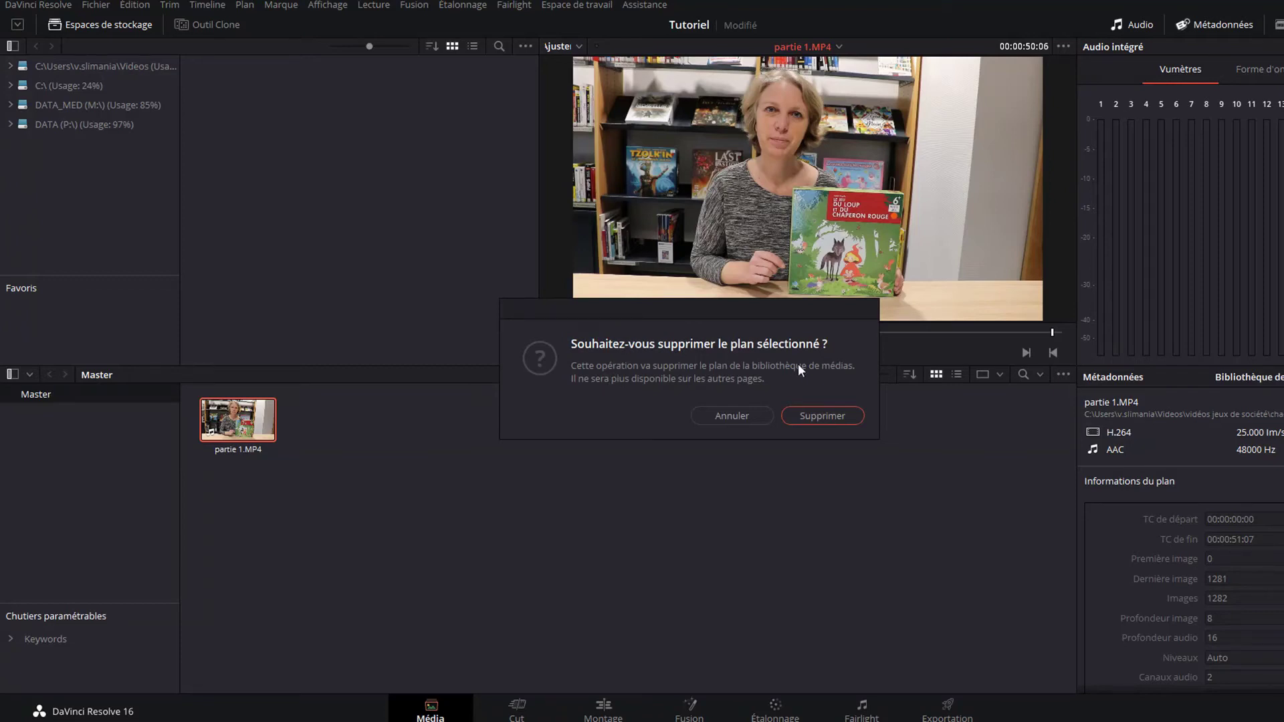
pyautogui.click(824, 420)
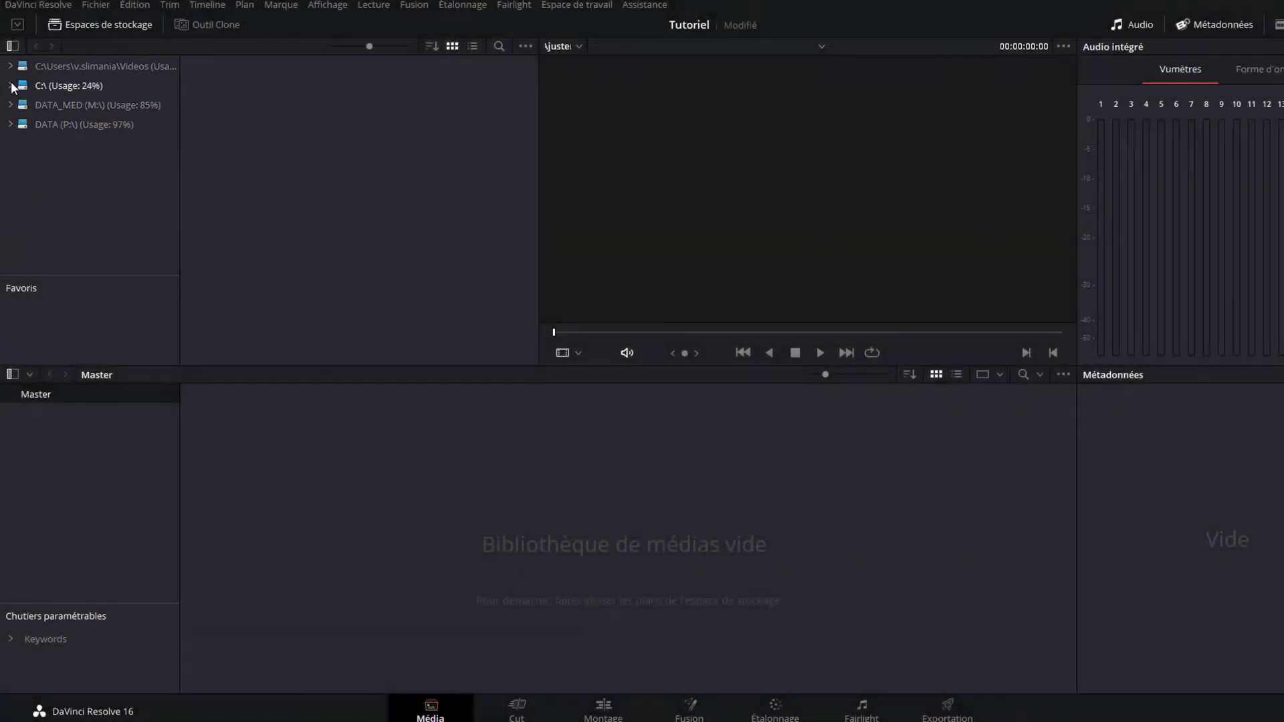
# Expand the C: drive in the media storage browser down through Users to the current user's profile folder.
pyautogui.click(11, 85)
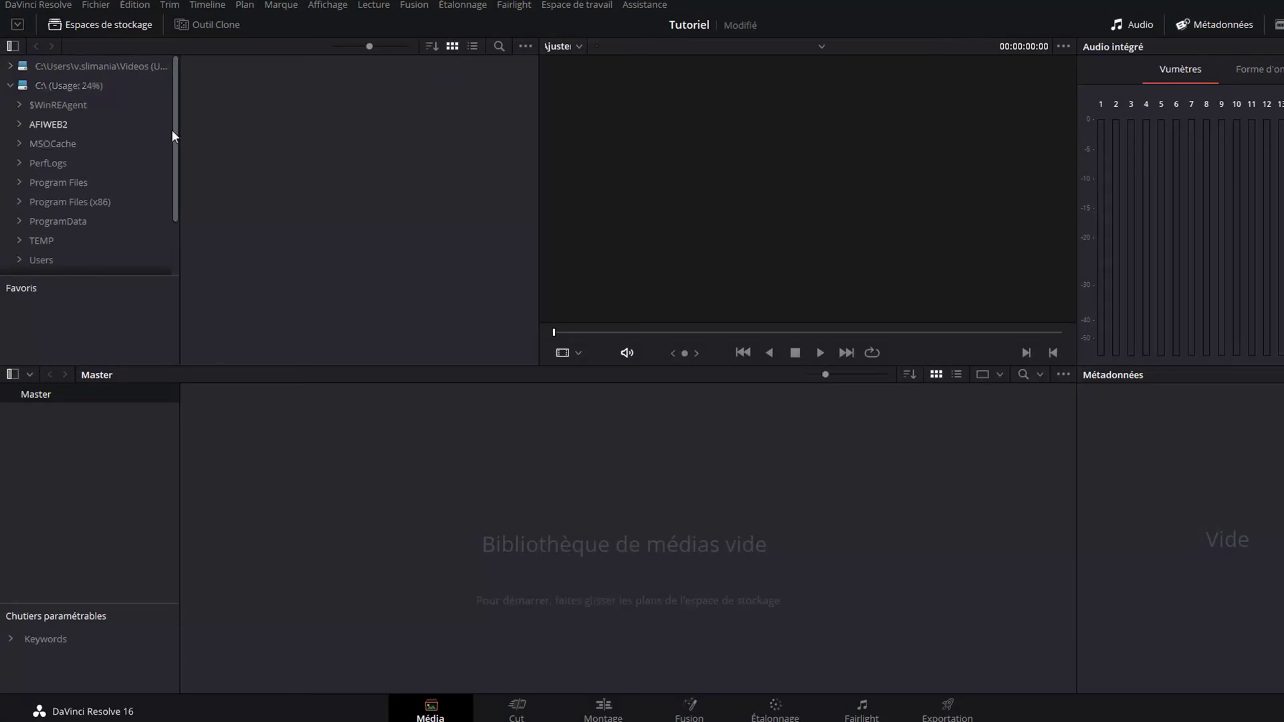
pyautogui.moveTo(174, 127); pyautogui.dragTo(175, 155)
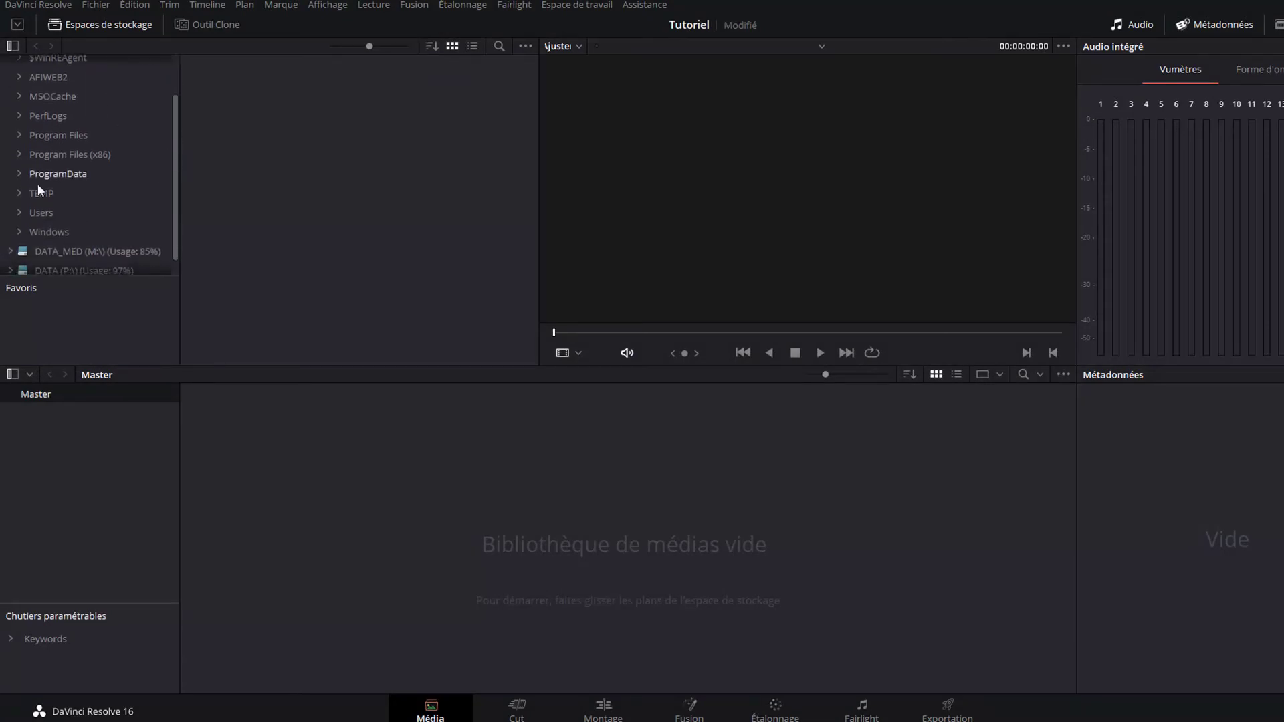
pyautogui.click(19, 212)
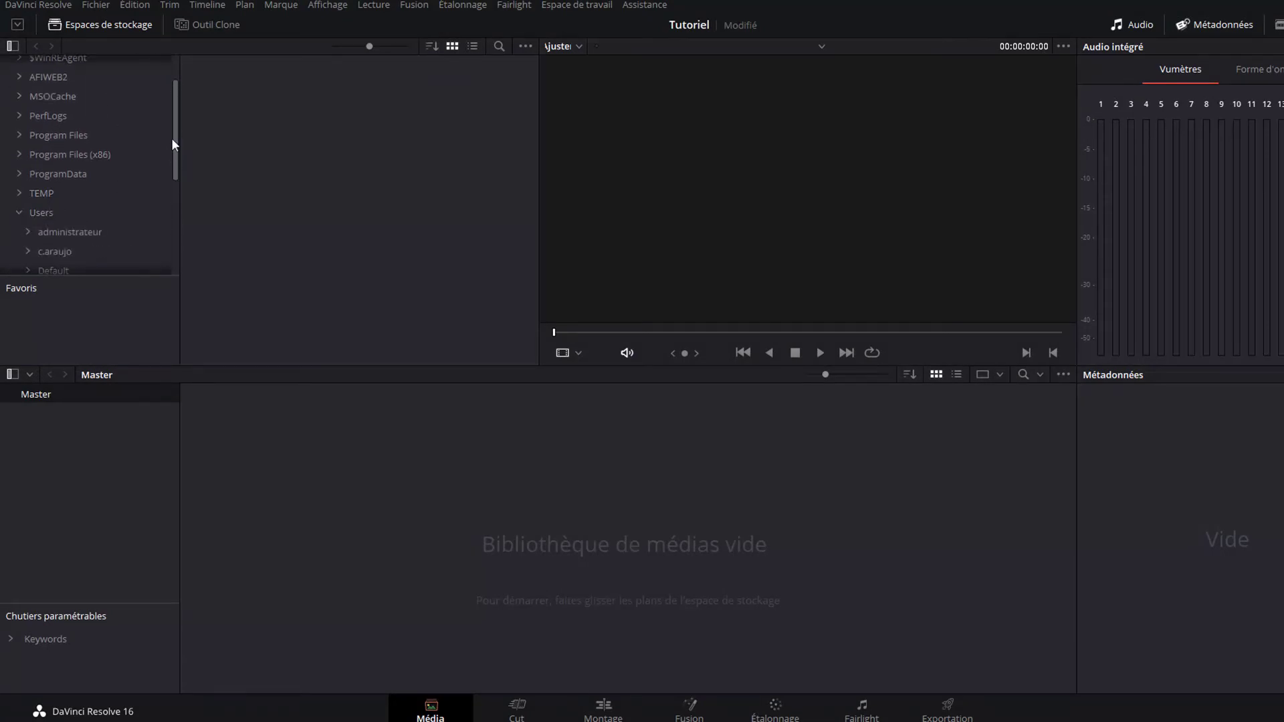
pyautogui.moveTo(171, 138); pyautogui.dragTo(171, 224)
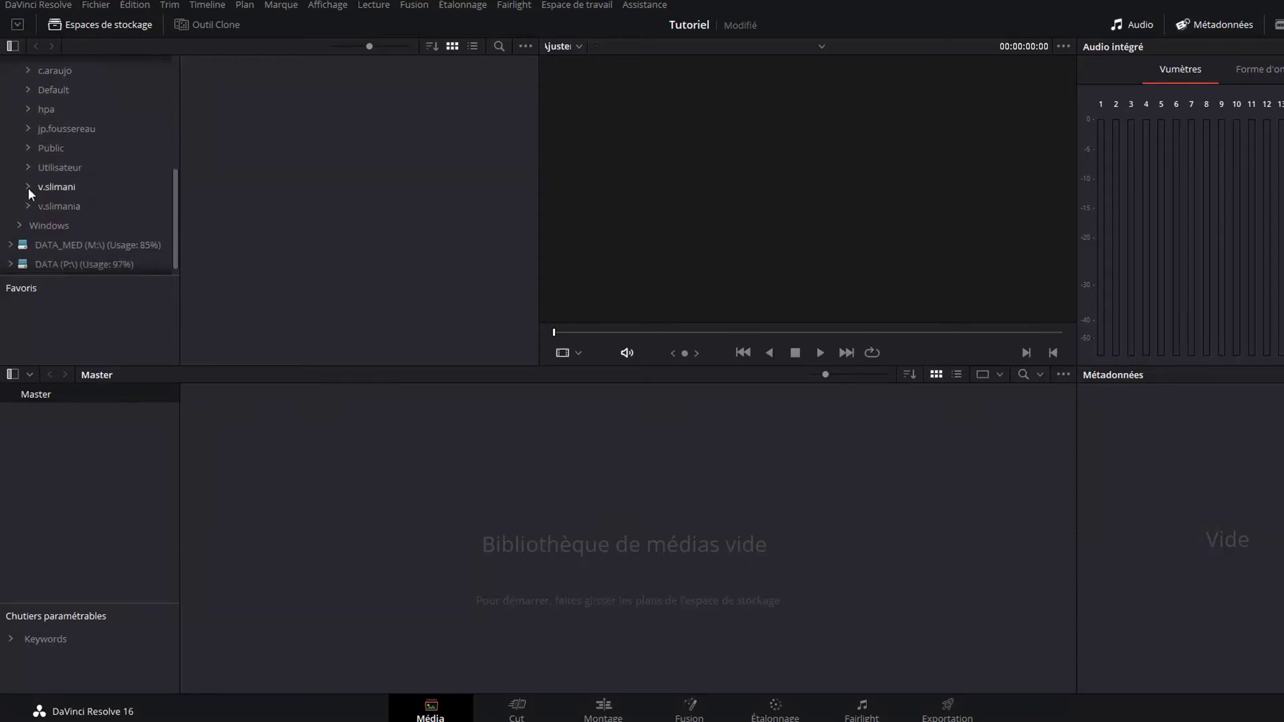
pyautogui.click(28, 187)
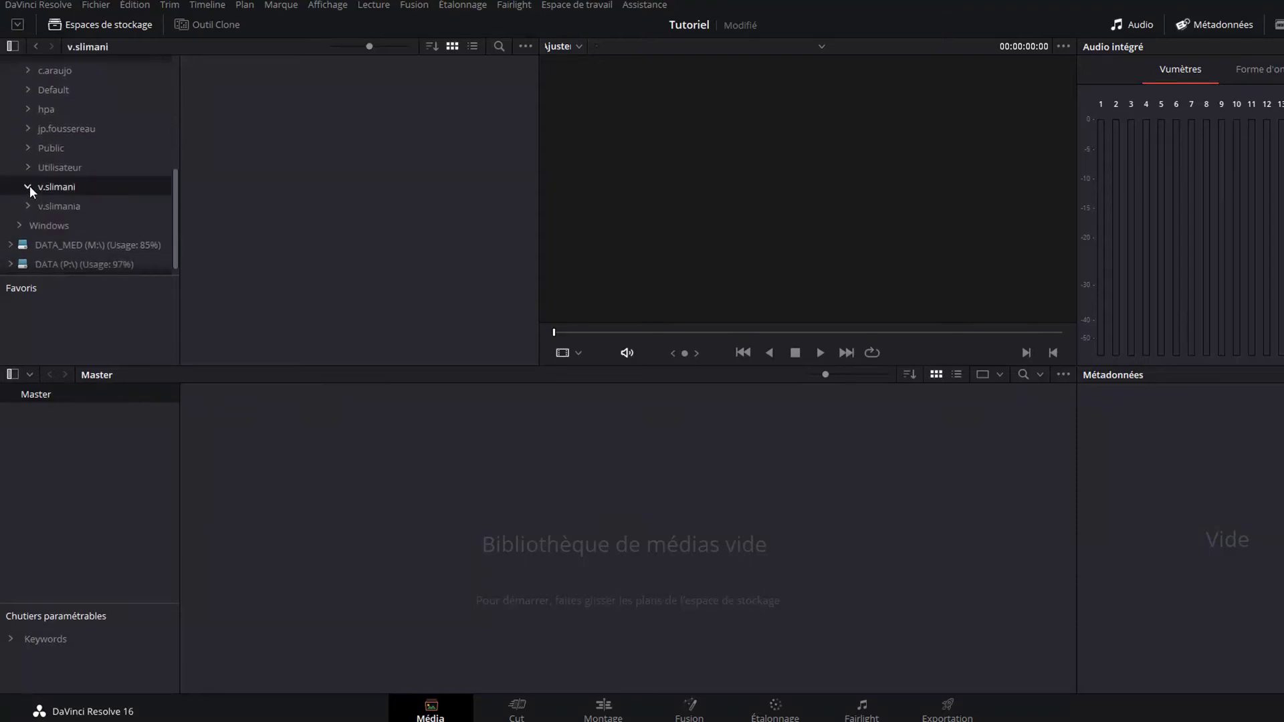
pyautogui.click(47, 207)
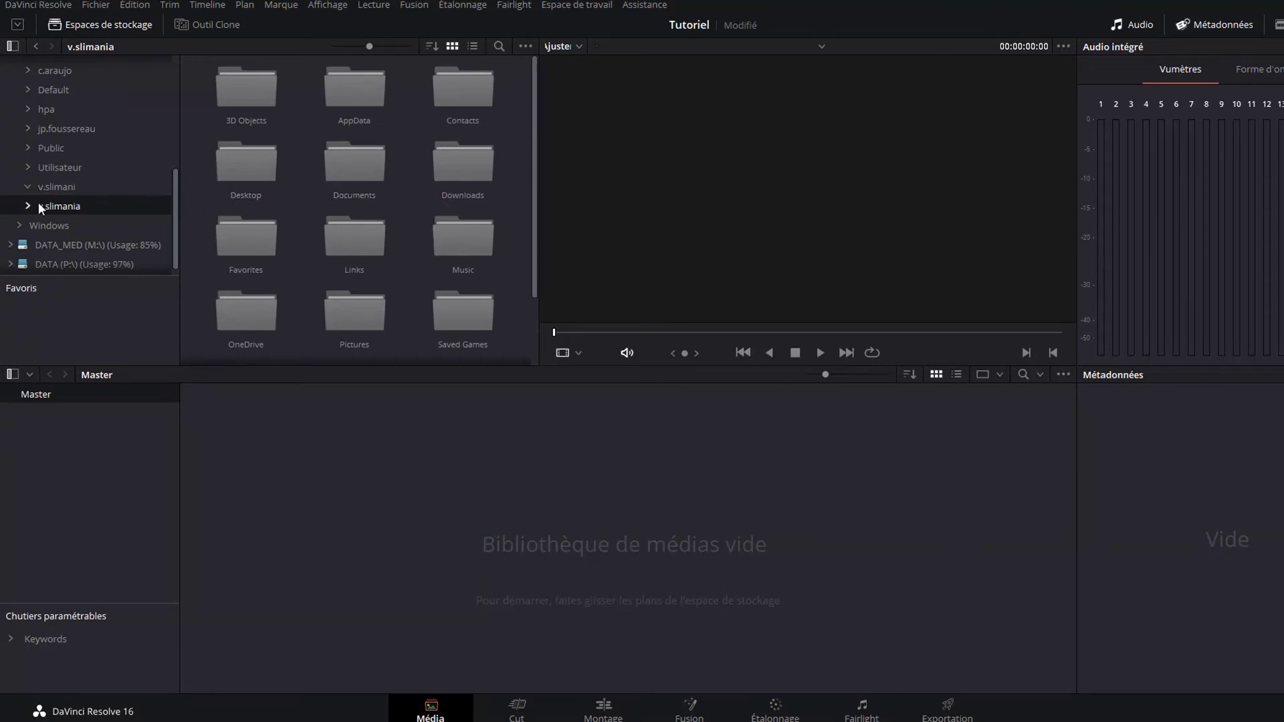
pyautogui.click(28, 207)
# Open the chaperon rouge folder inside Videos > vidéos jeux de société in the media storage browser.
pyautogui.moveTo(175, 153); pyautogui.dragTo(179, 239)
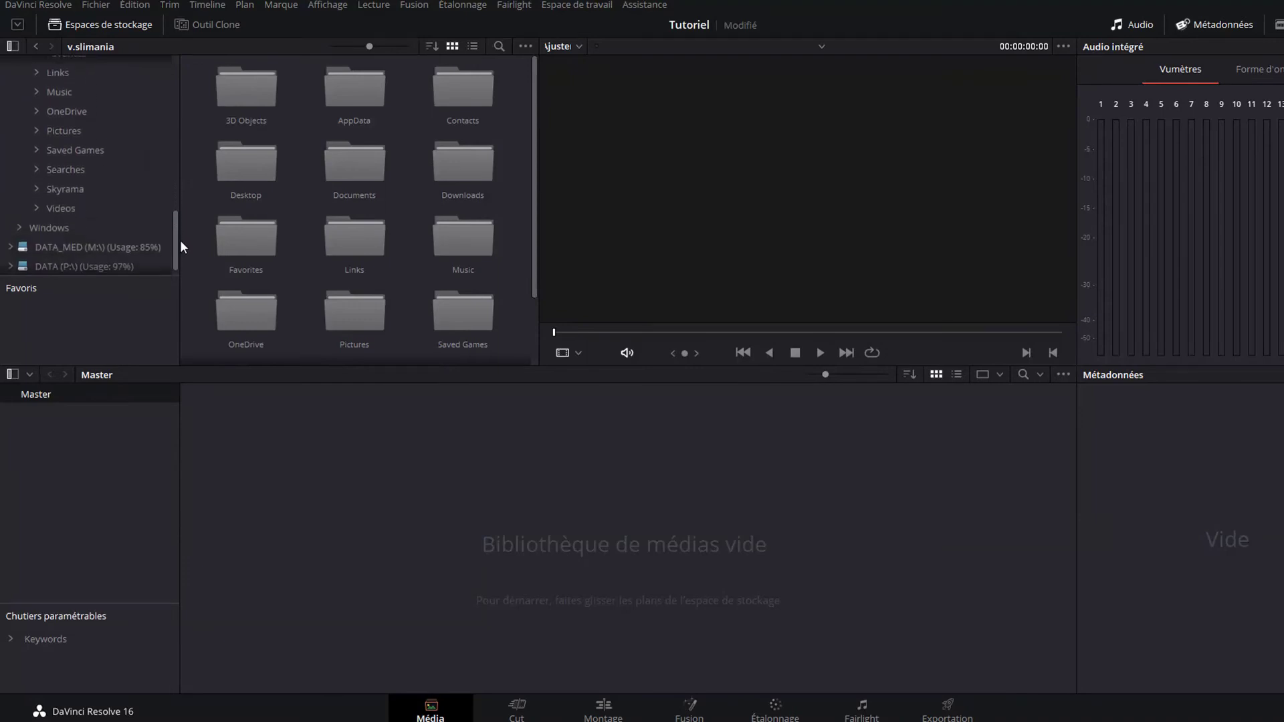
pyautogui.click(38, 205)
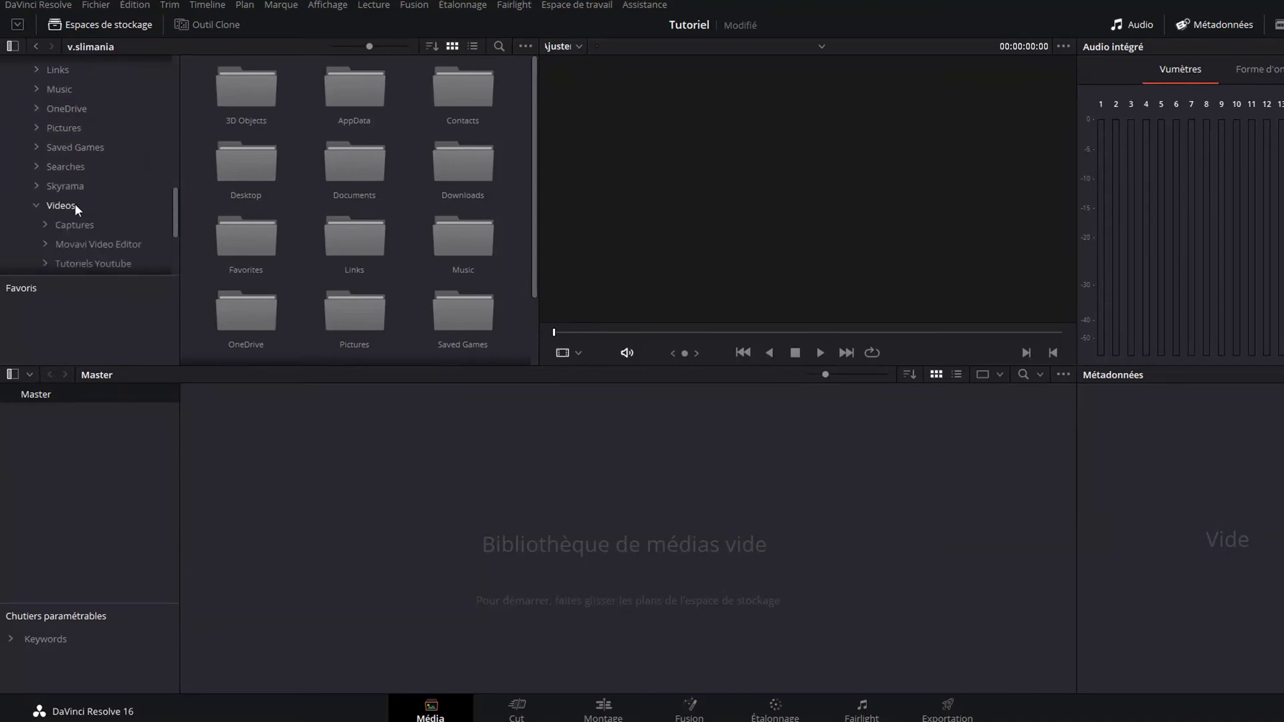
pyautogui.moveTo(175, 199); pyautogui.dragTo(178, 227)
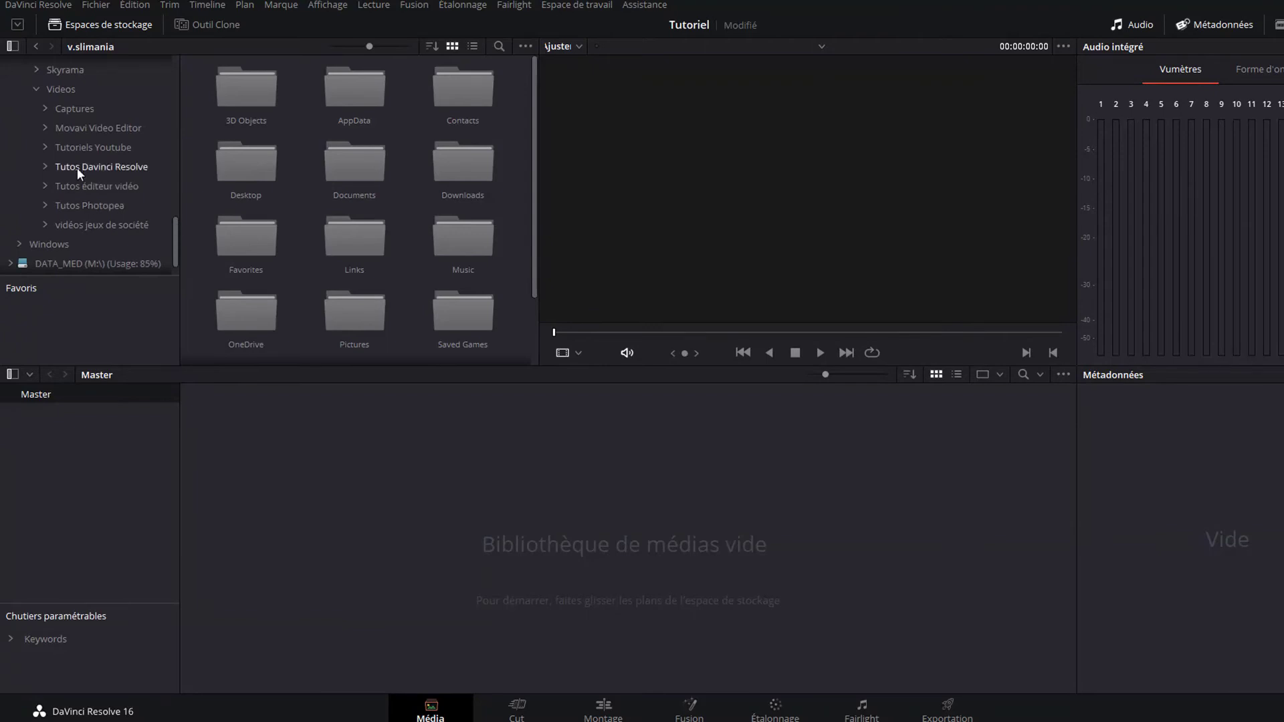
pyautogui.click(46, 224)
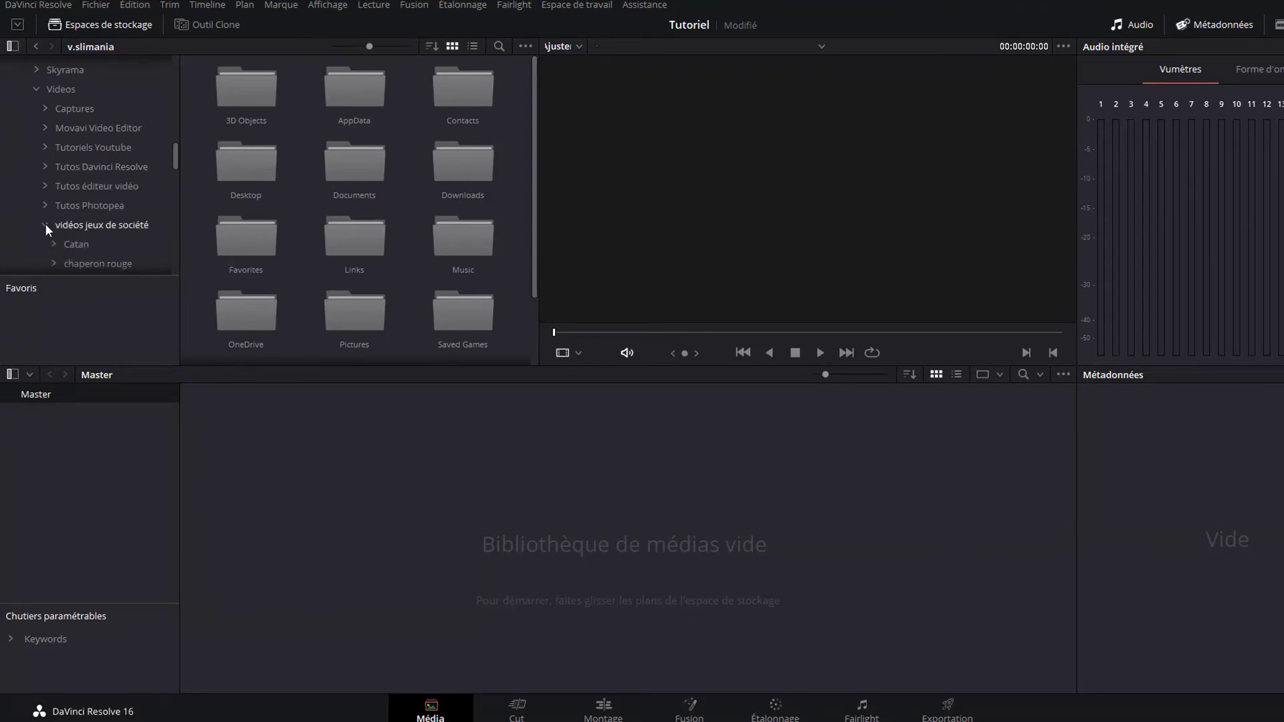
pyautogui.scroll(-5, 172, 171)
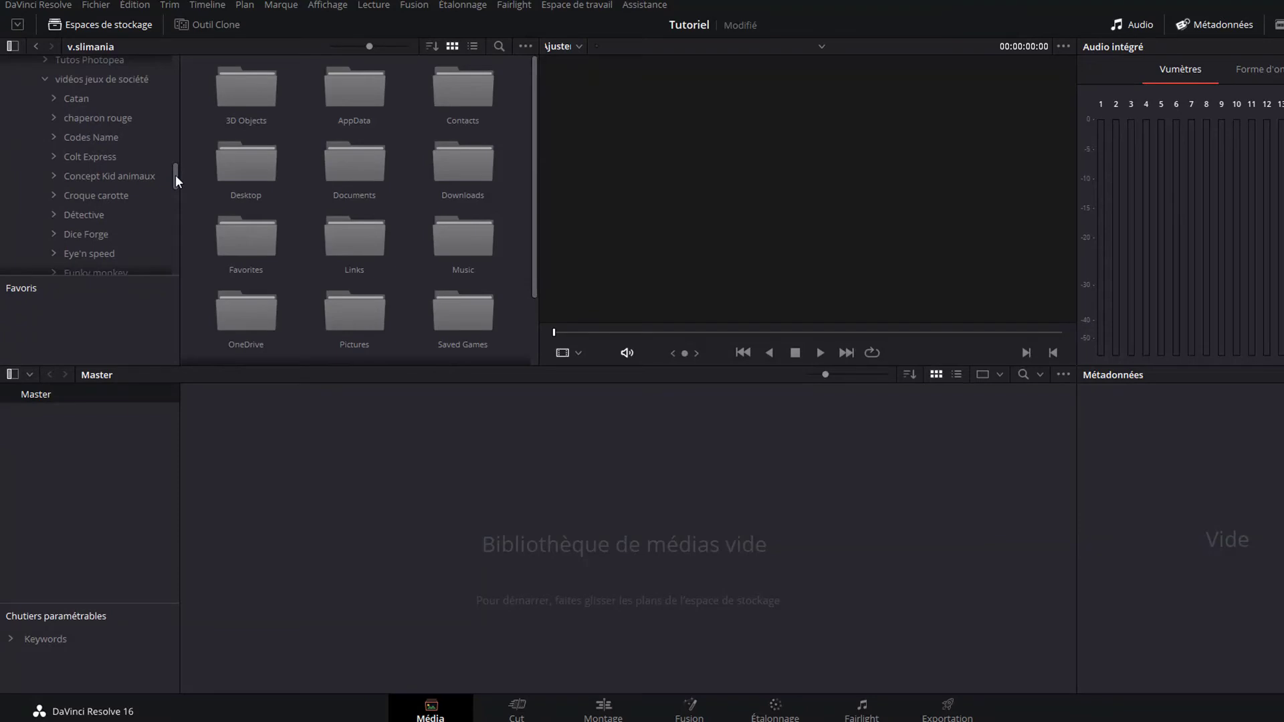
pyautogui.click(127, 120)
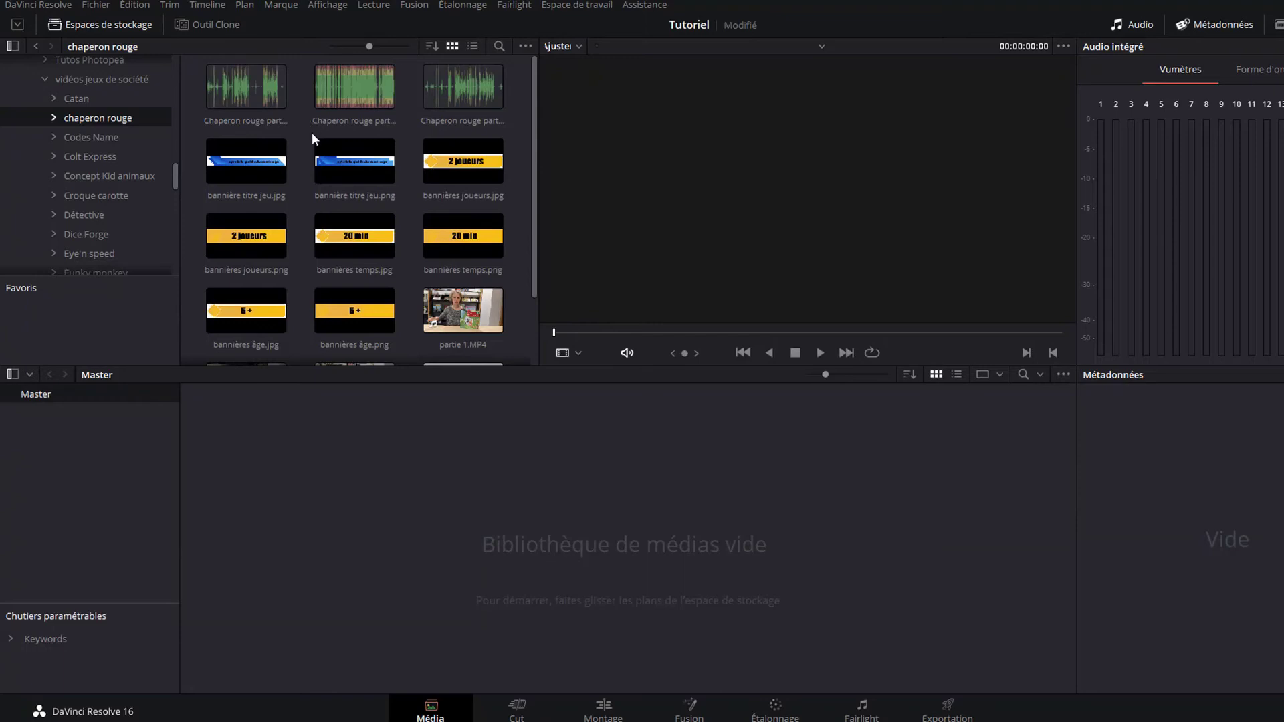
# Import all files of the chaperon rouge folder except the présentation jeu video into the Master bin of the media pool.
pyautogui.click(365, 221)
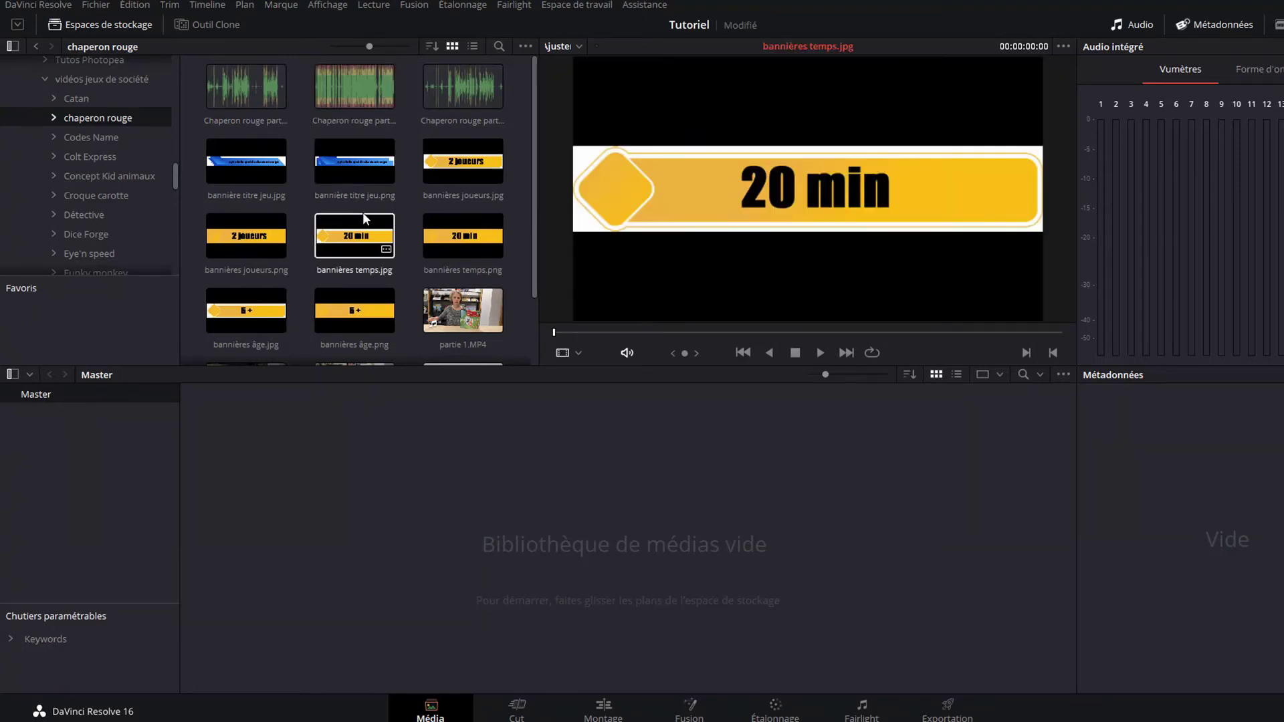
pyautogui.click(386, 499)
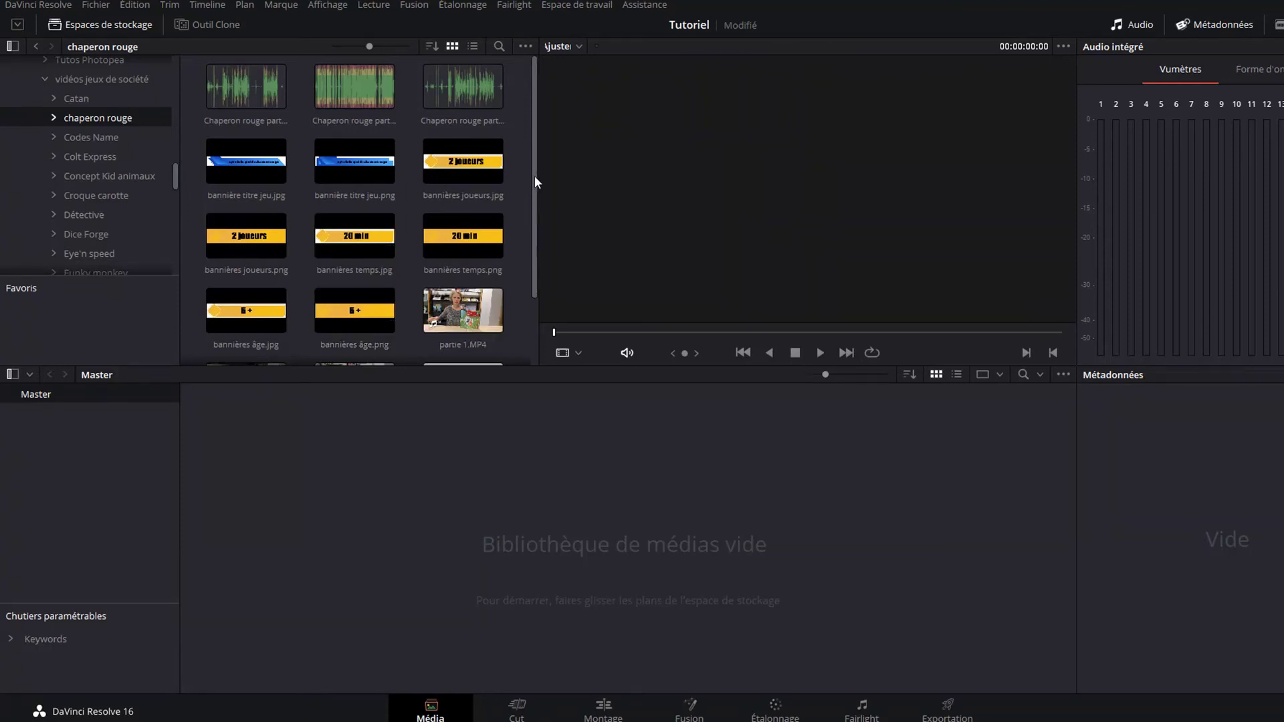
pyautogui.moveTo(535, 175); pyautogui.dragTo(529, 220)
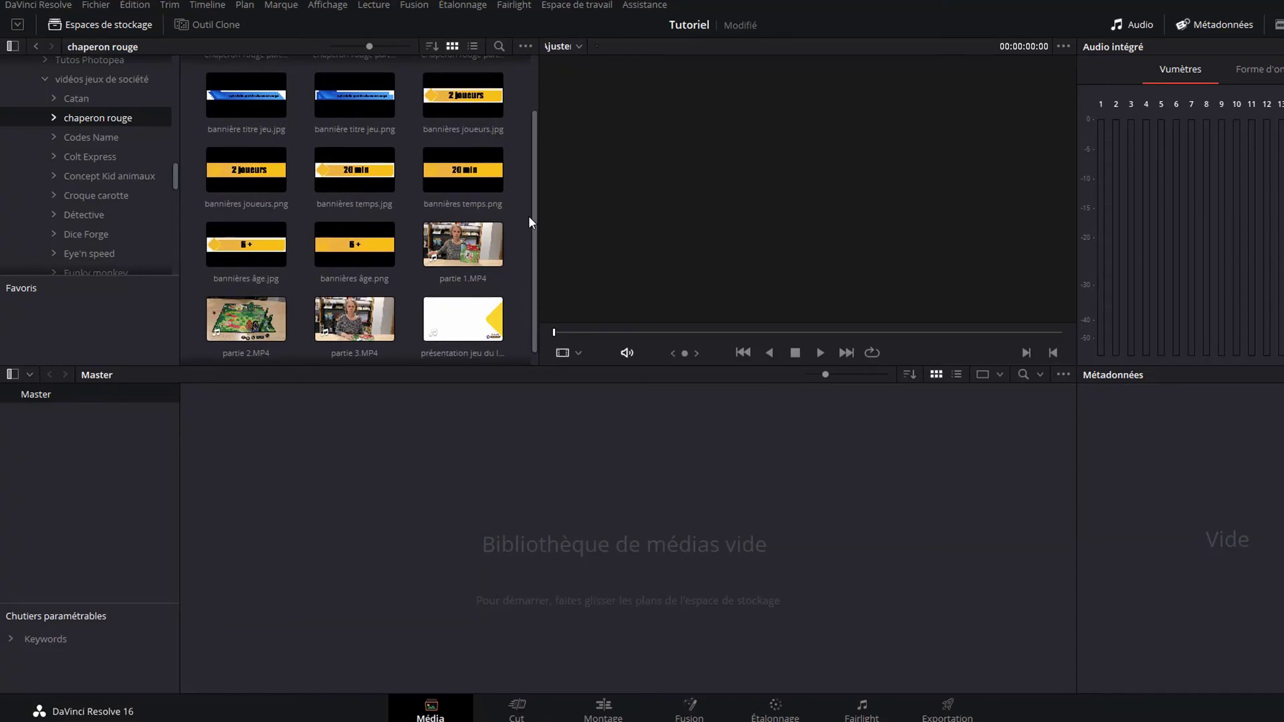
pyautogui.hotkey('ctrl', 'a')
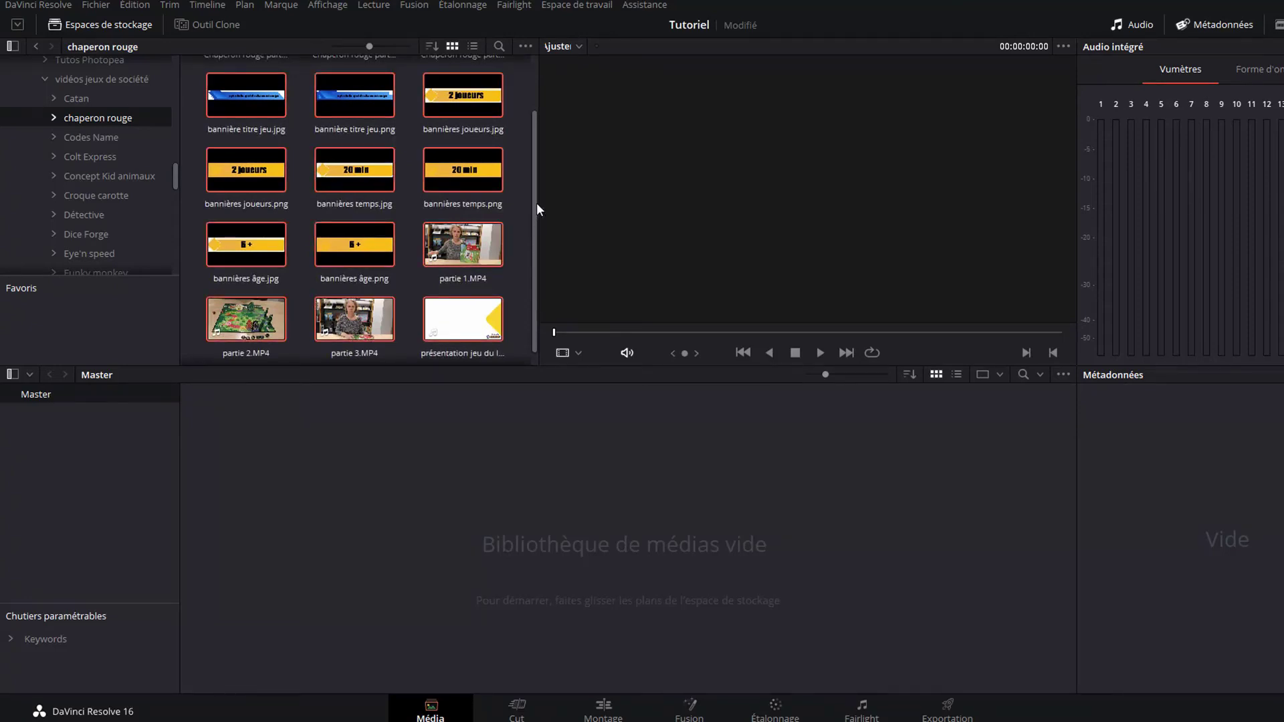
pyautogui.moveTo(533, 202); pyautogui.dragTo(532, 213)
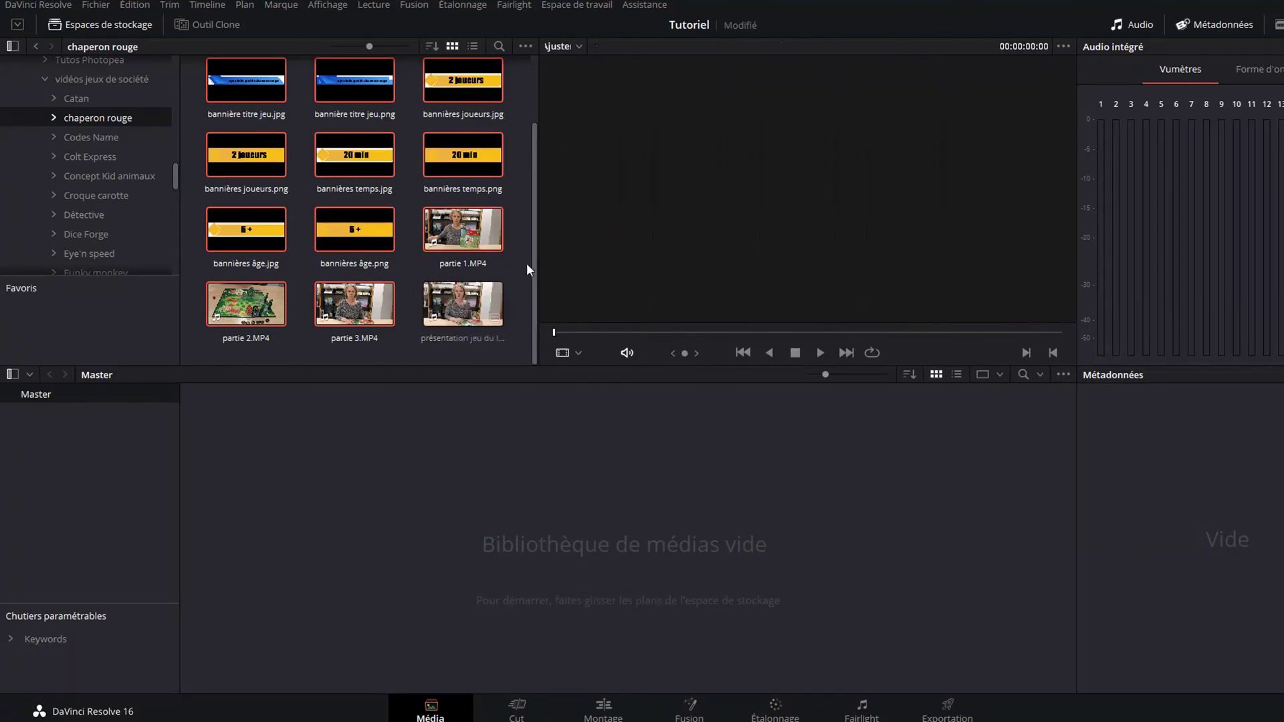
pyautogui.moveTo(461, 159); pyautogui.dragTo(384, 517)
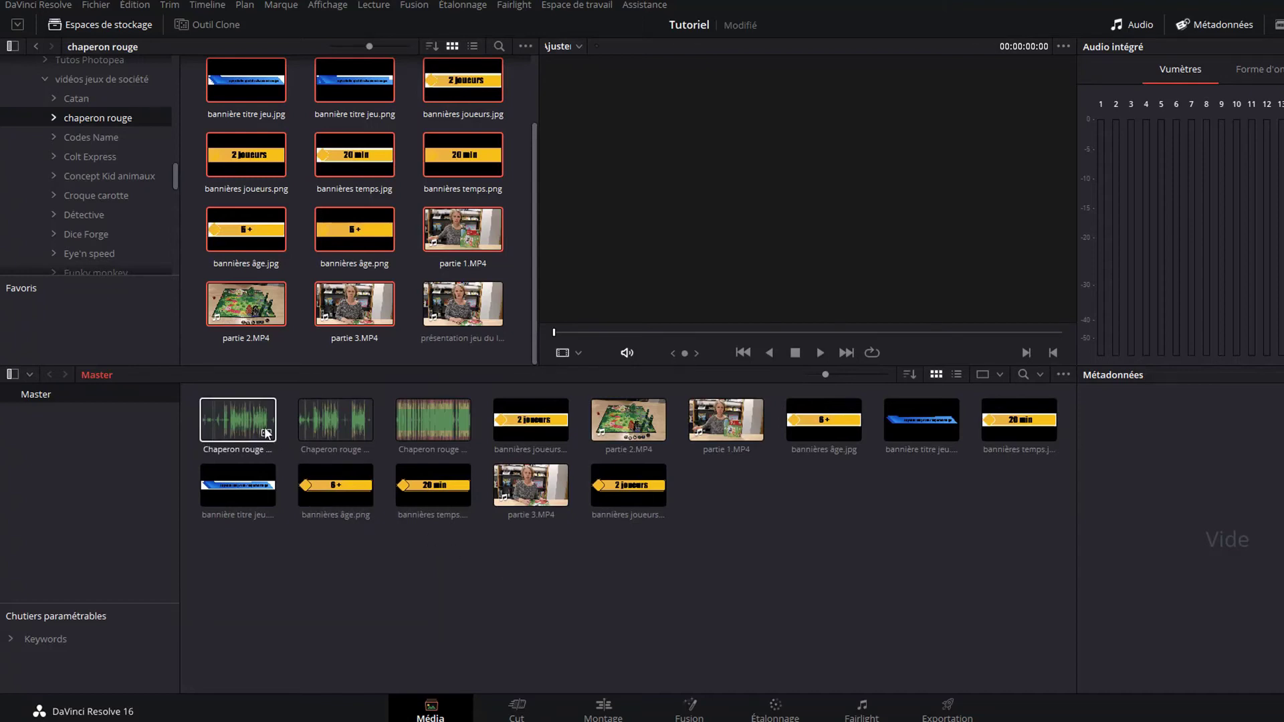
pyautogui.click(430, 438)
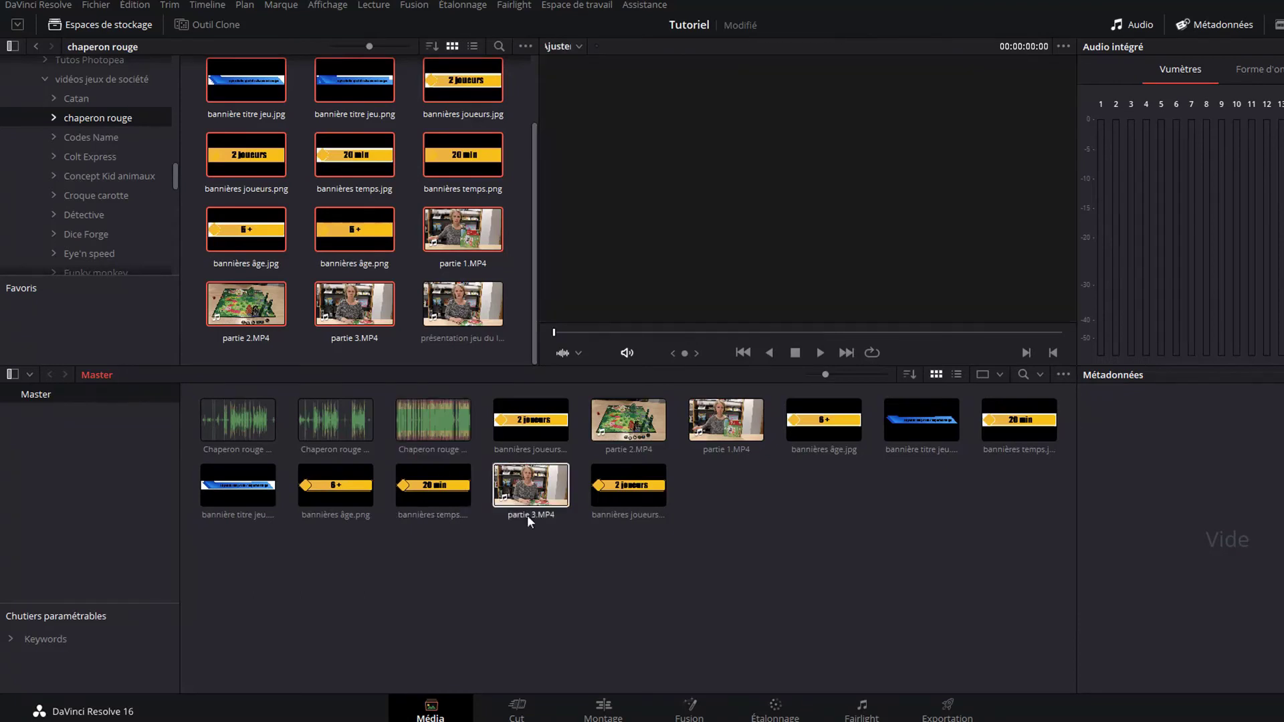
pyautogui.click(633, 453)
pyautogui.click(707, 455)
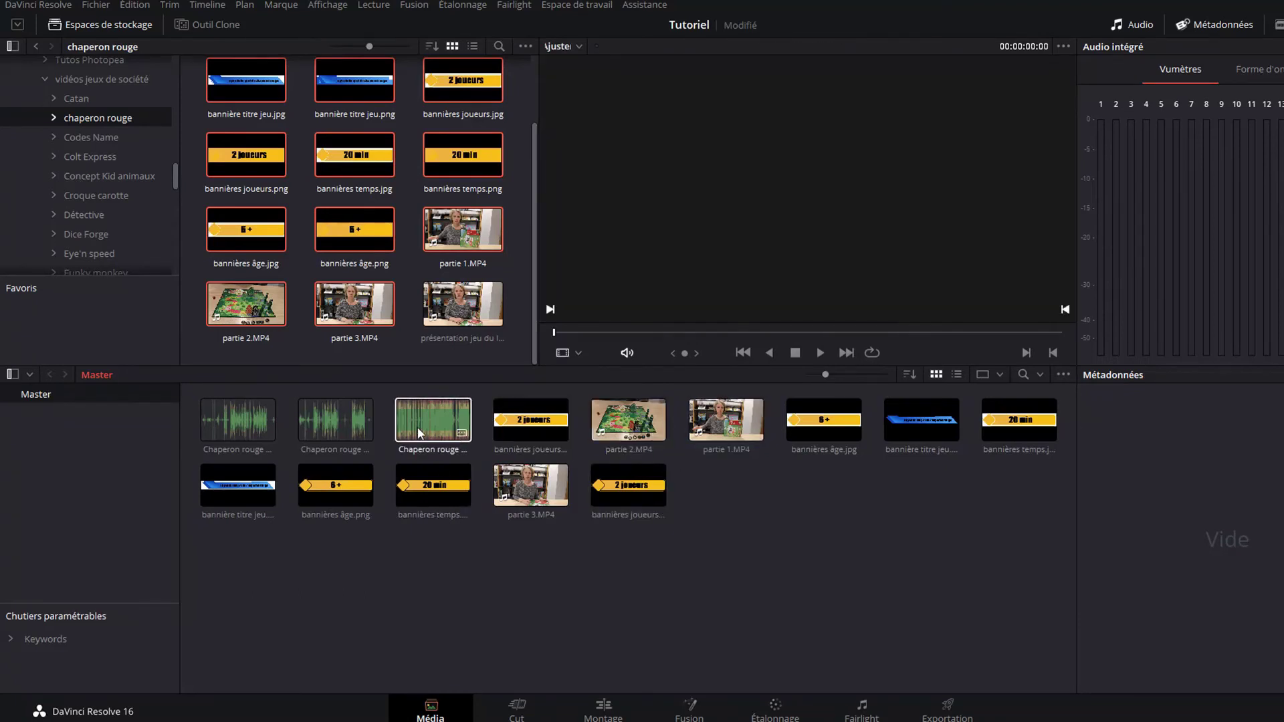
pyautogui.click(245, 436)
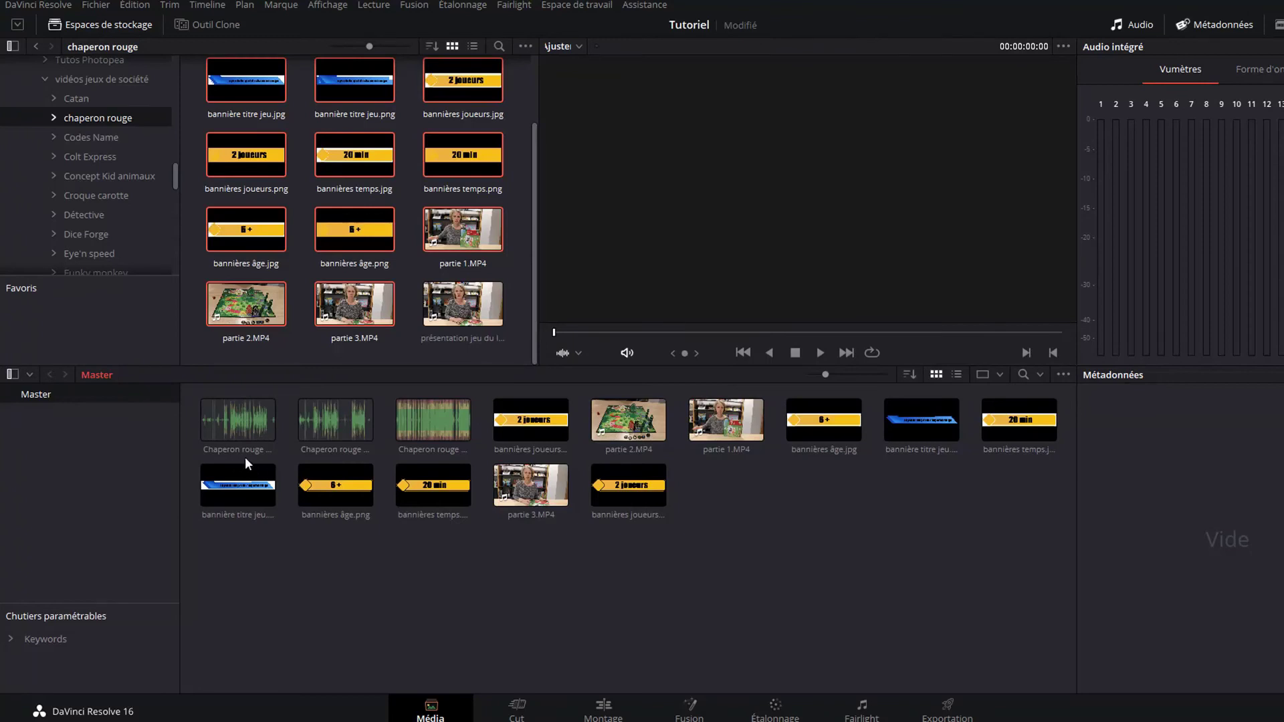
# Synchronize the audio of Chaperon rouge partie 3.m4a with the partie 3.MP4 video based on the waveform.
pyautogui.click(244, 431)
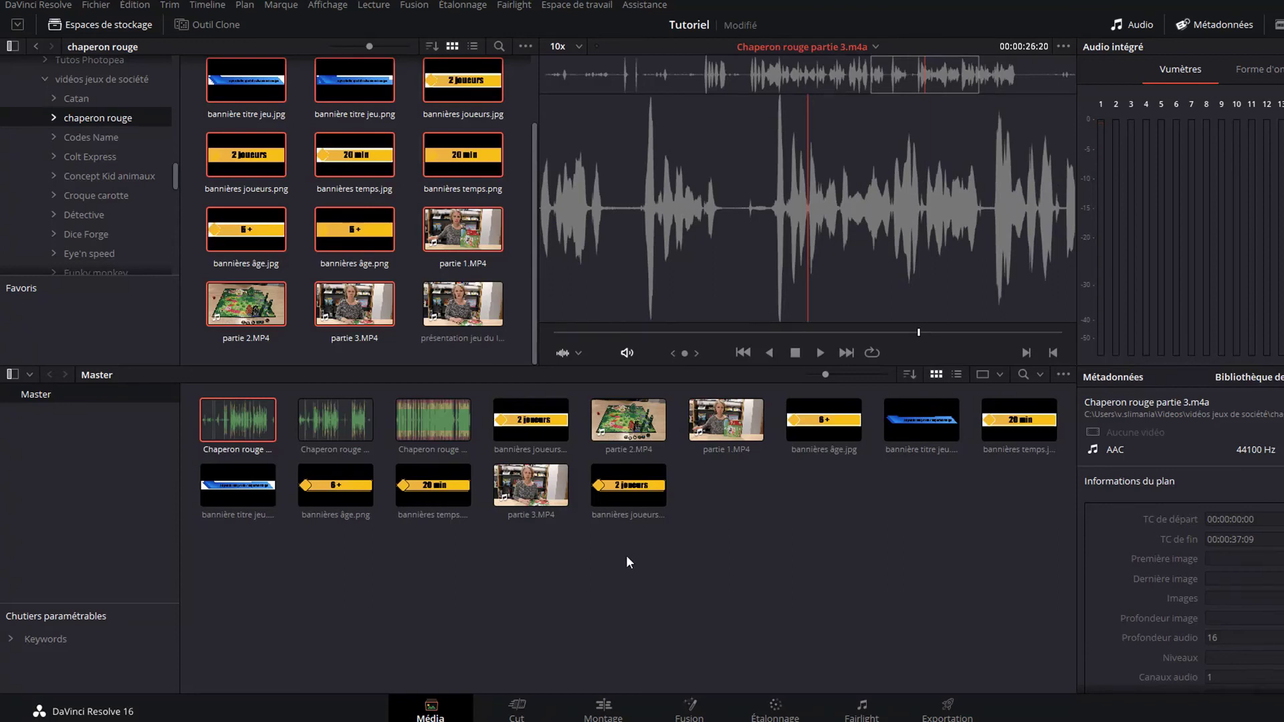
pyautogui.keyDown('ctrl'); pyautogui.click(524, 498); pyautogui.keyUp('ctrl')
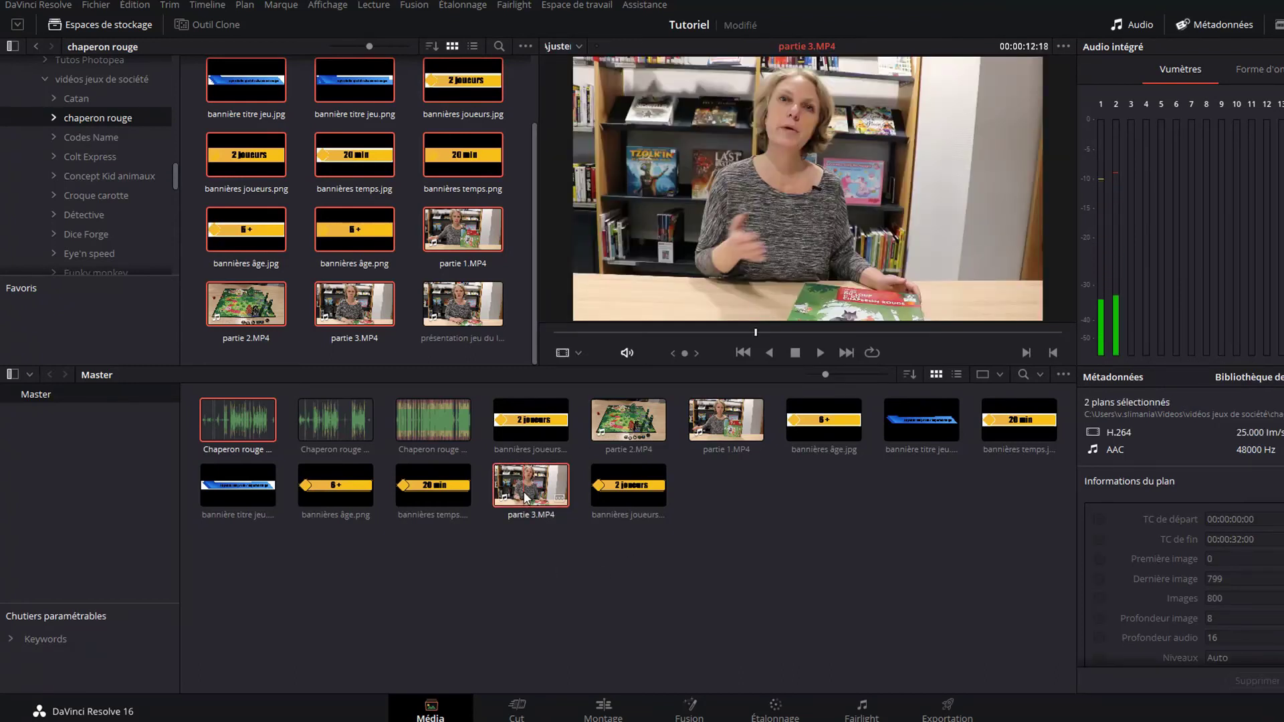
pyautogui.rightClick(525, 495)
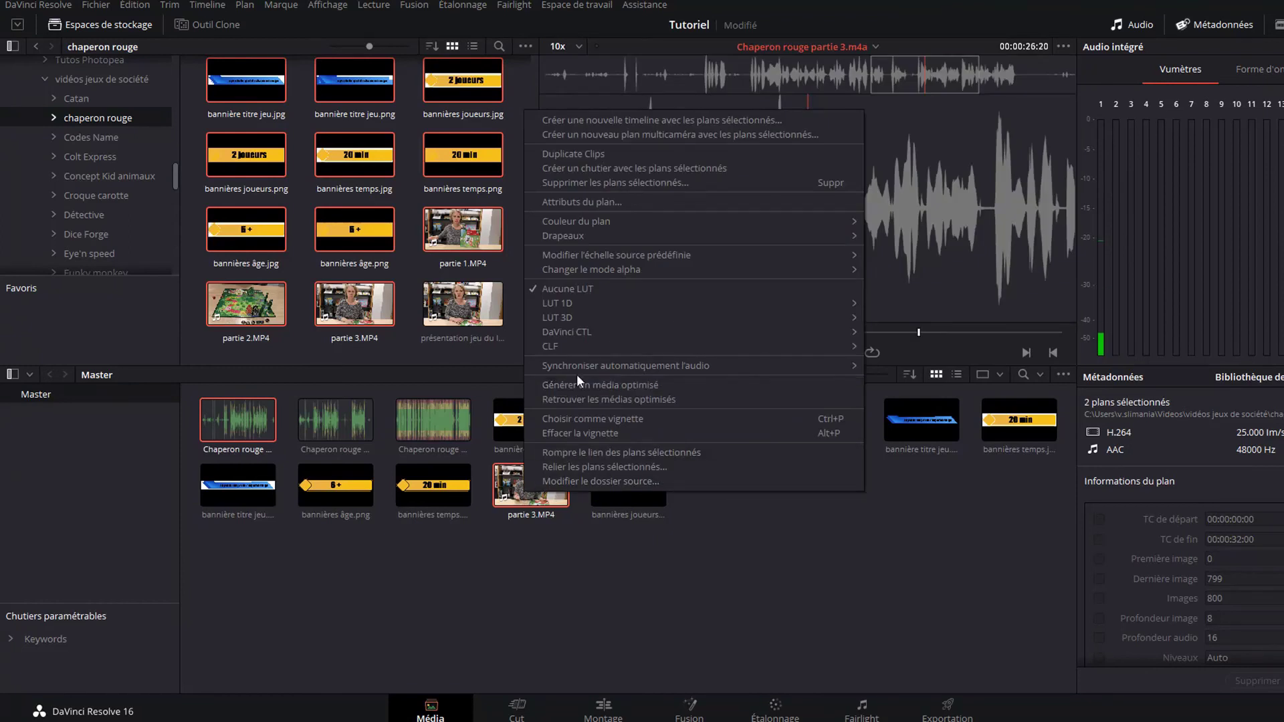
pyautogui.moveTo(579, 371)
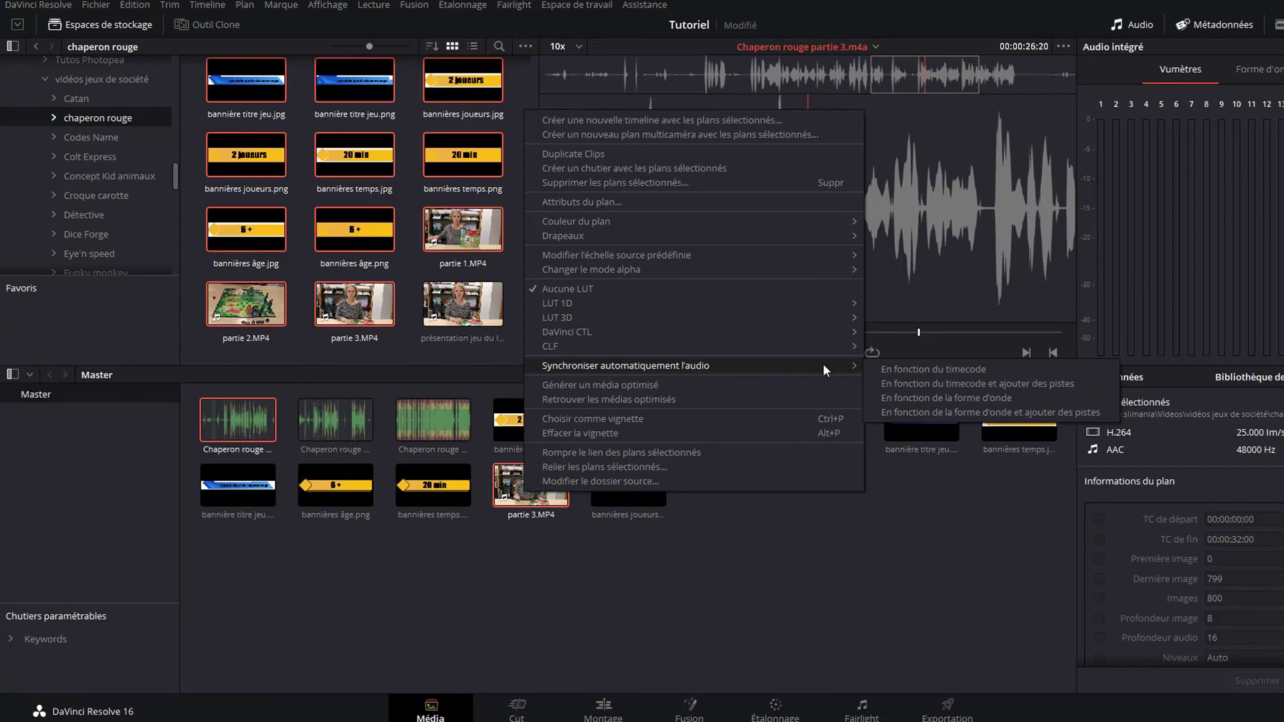
pyautogui.click(922, 397)
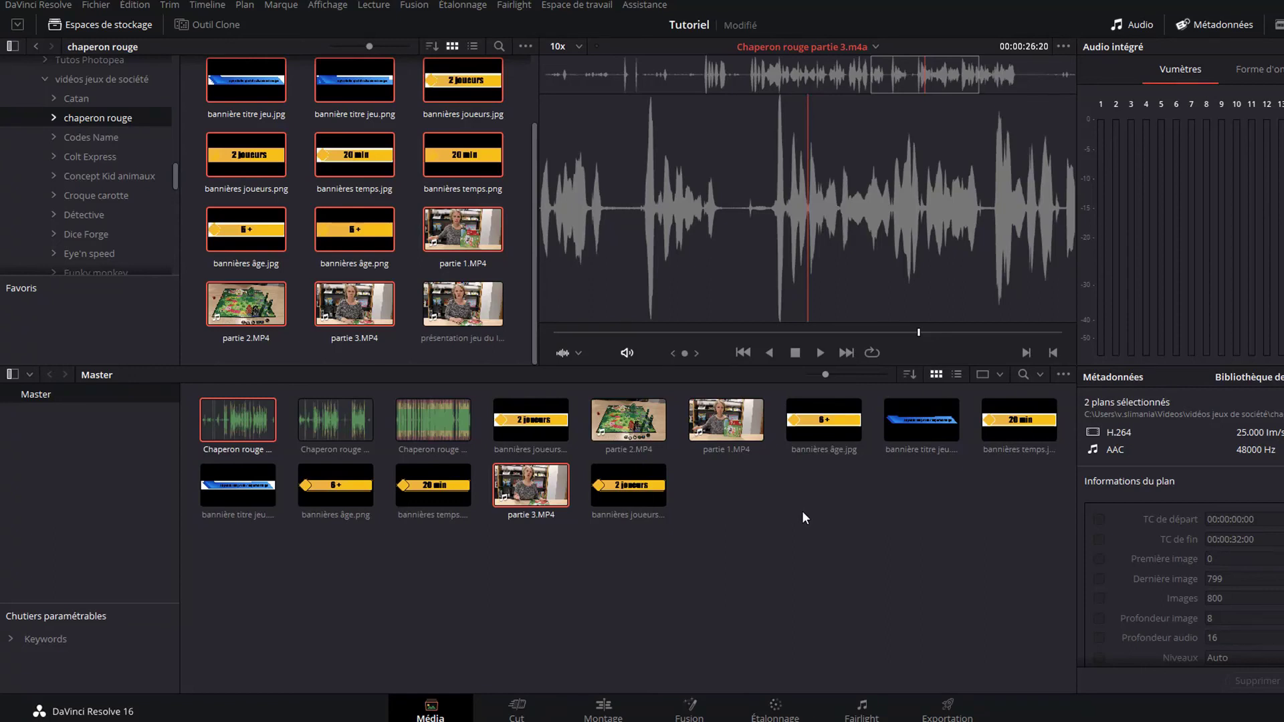
# Synchronize the audio of Chaperon rouge partie 1.m4a with the partie 1.MP4 video based on the waveform, and clear the selection.
pyautogui.click(344, 422)
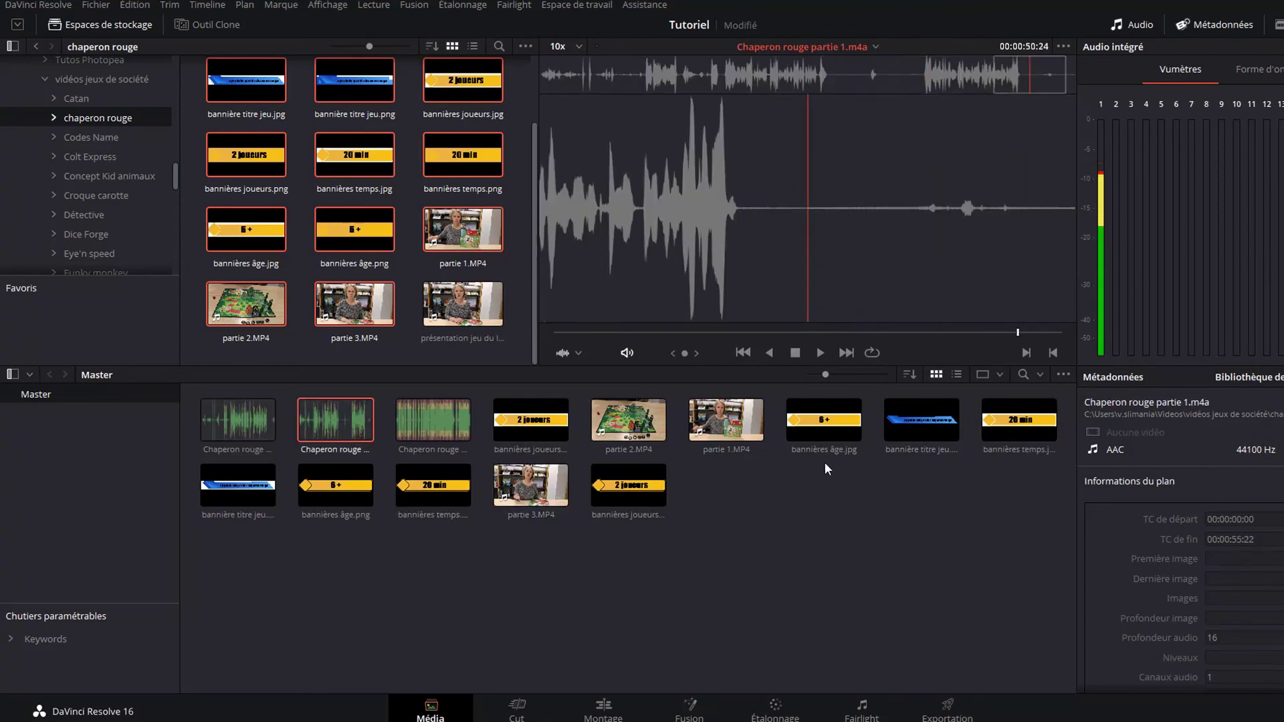
pyautogui.keyDown('ctrl'); pyautogui.click(713, 431); pyautogui.keyUp('ctrl')
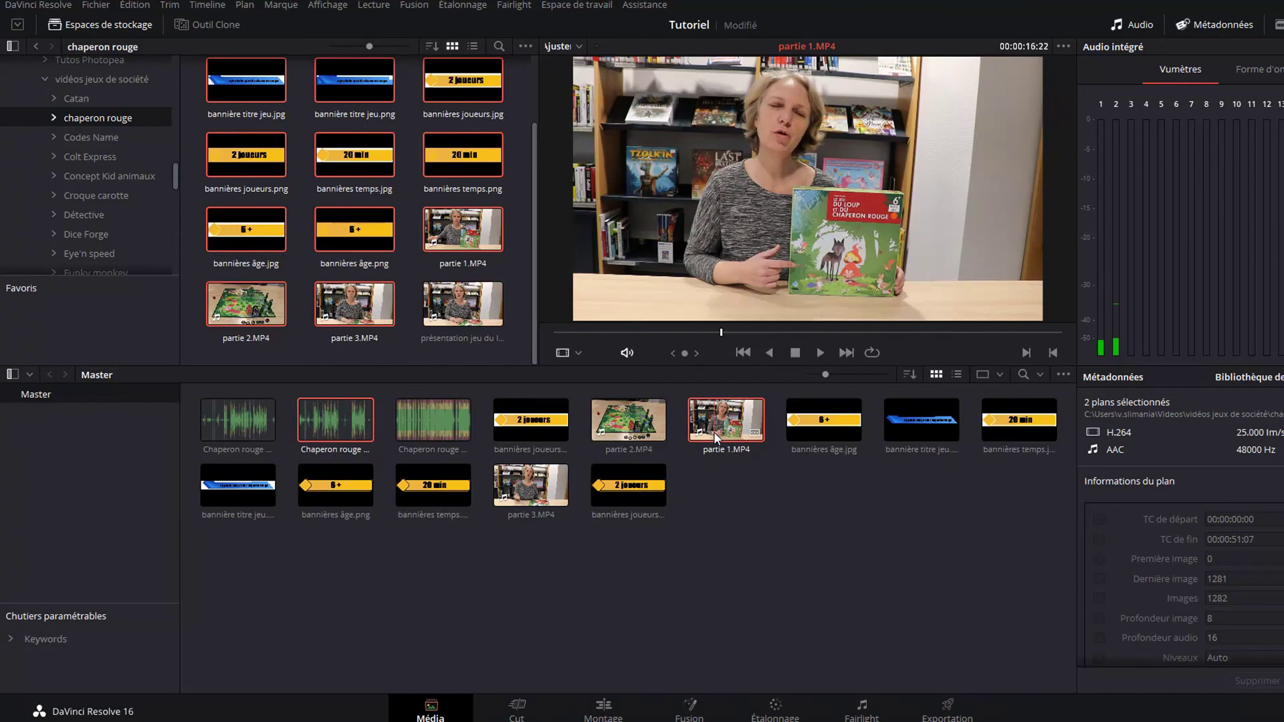
pyautogui.rightClick(712, 431)
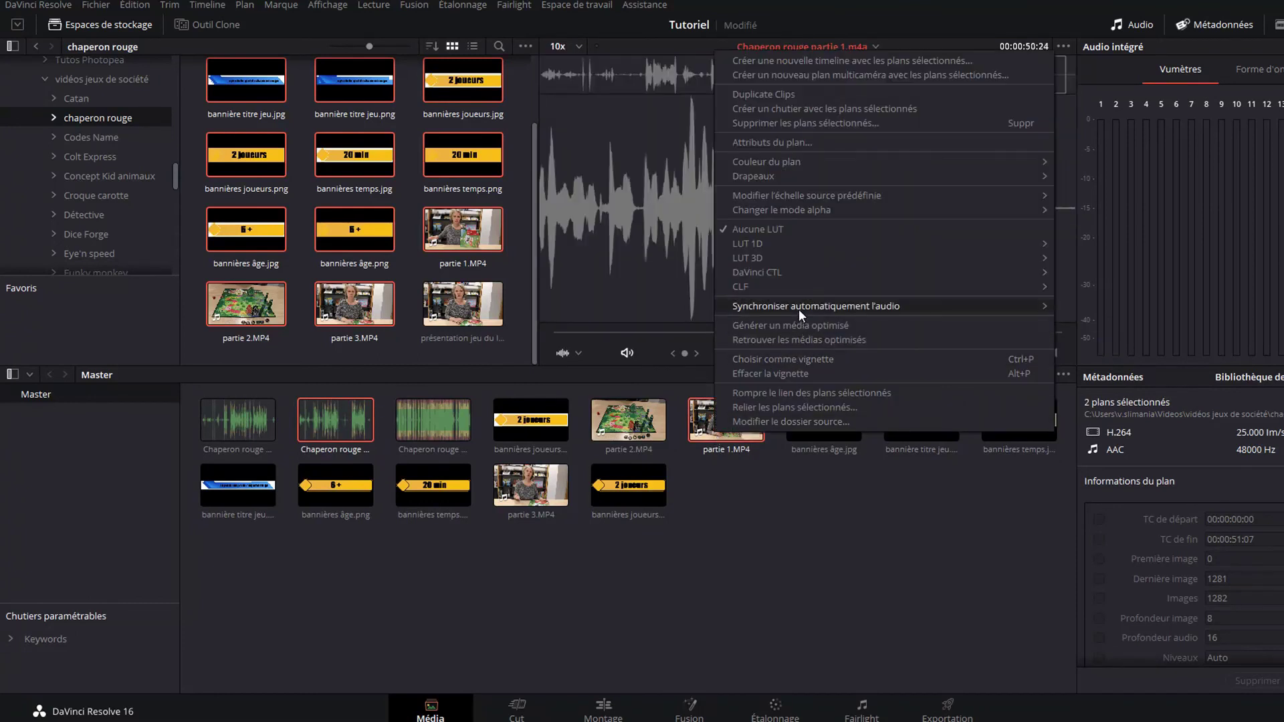
pyautogui.moveTo(799, 310)
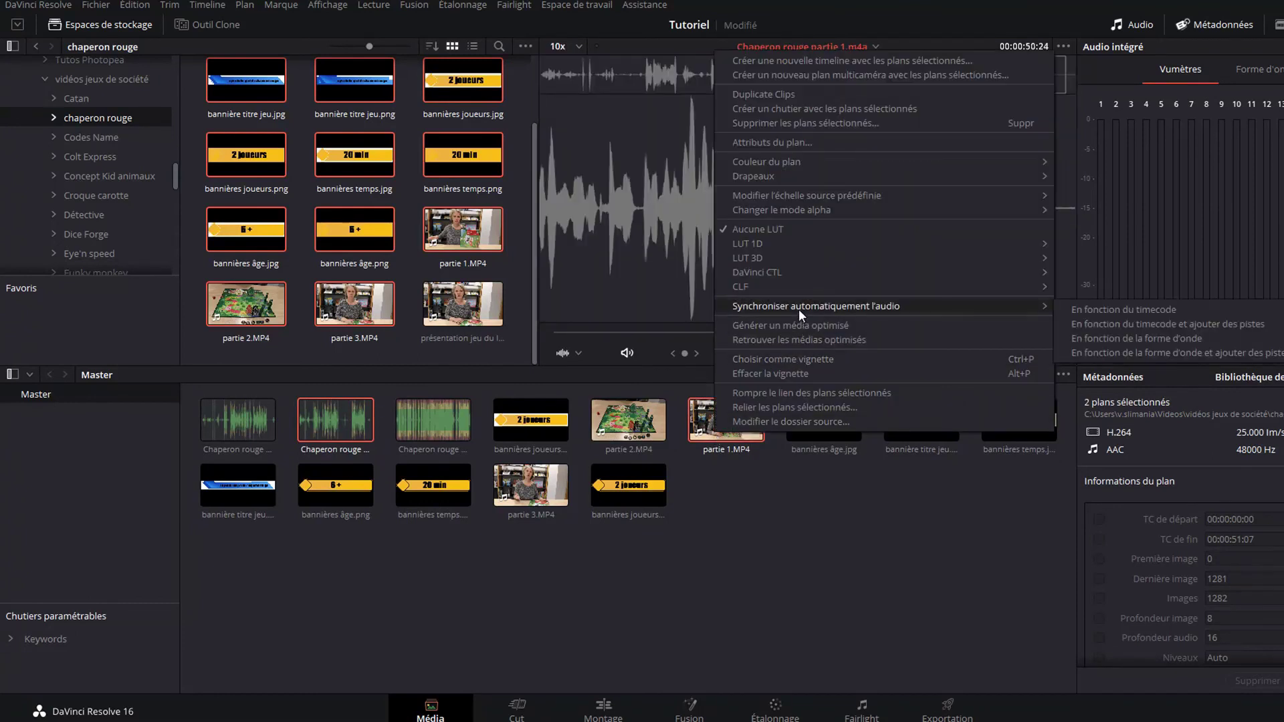
pyautogui.click(1077, 336)
pyautogui.click(765, 531)
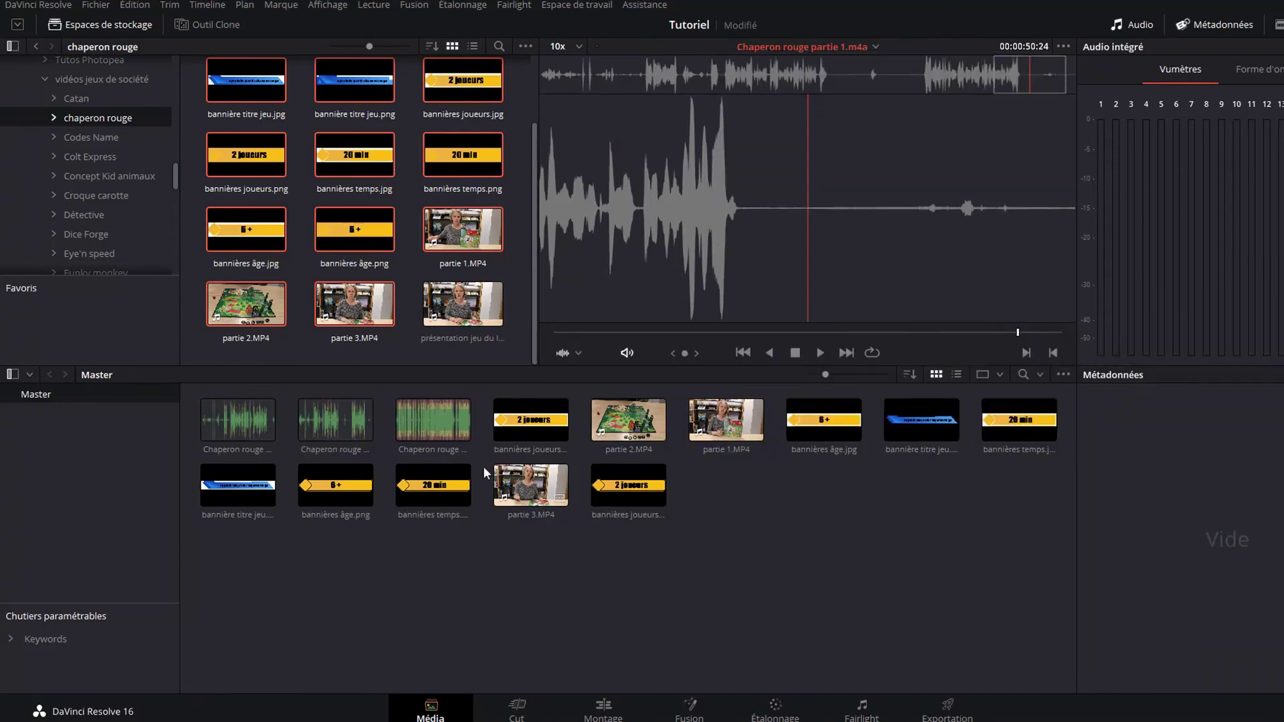
pyautogui.click(447, 427)
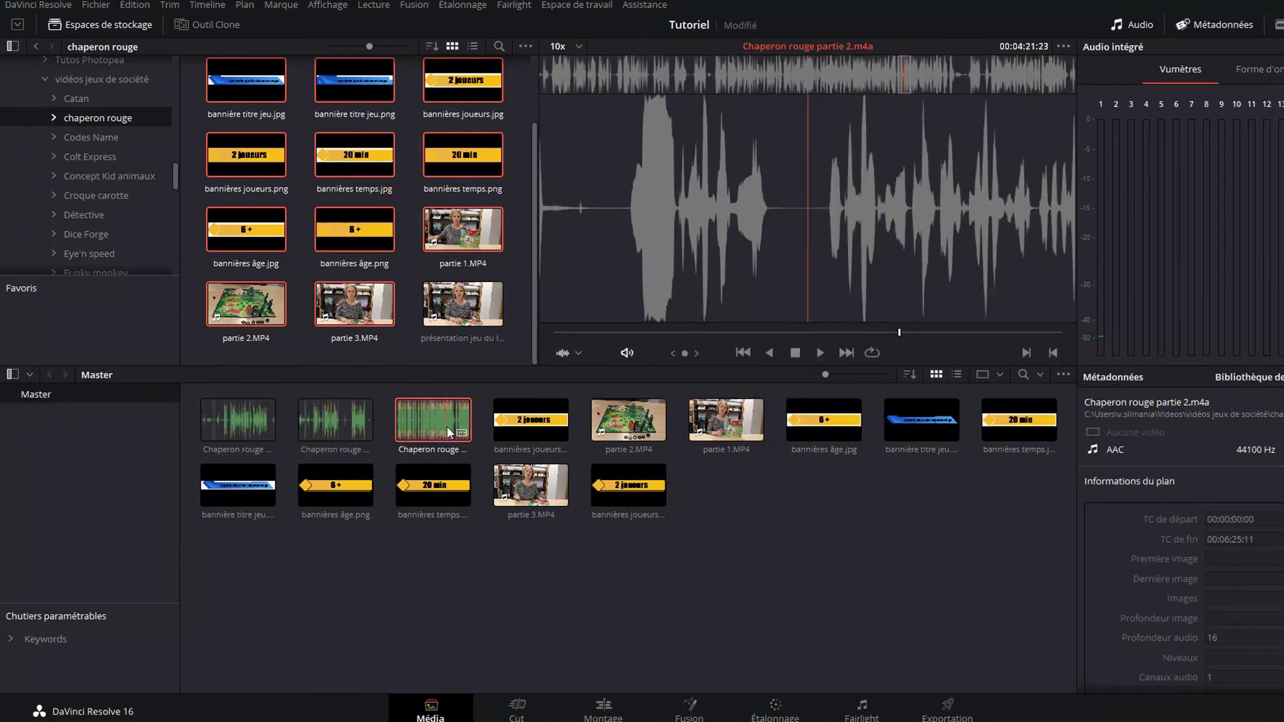
pyautogui.click(628, 424)
pyautogui.rightClick(628, 424)
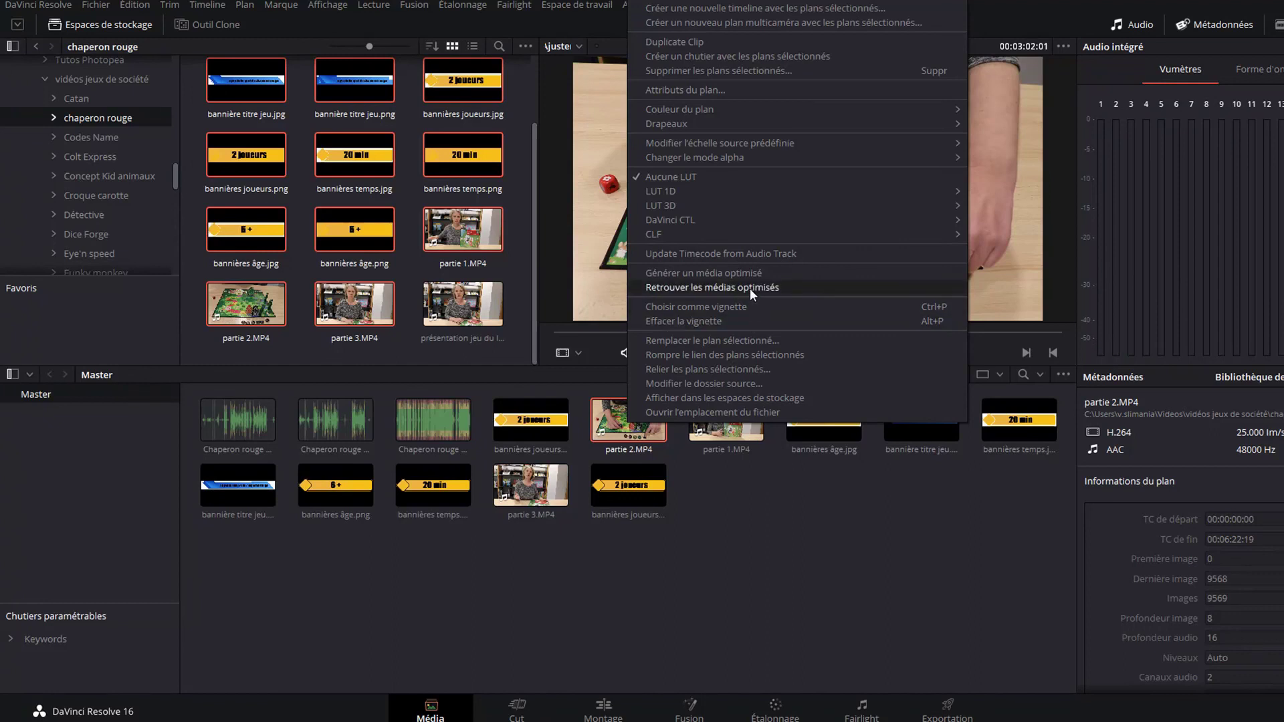
pyautogui.click(756, 509)
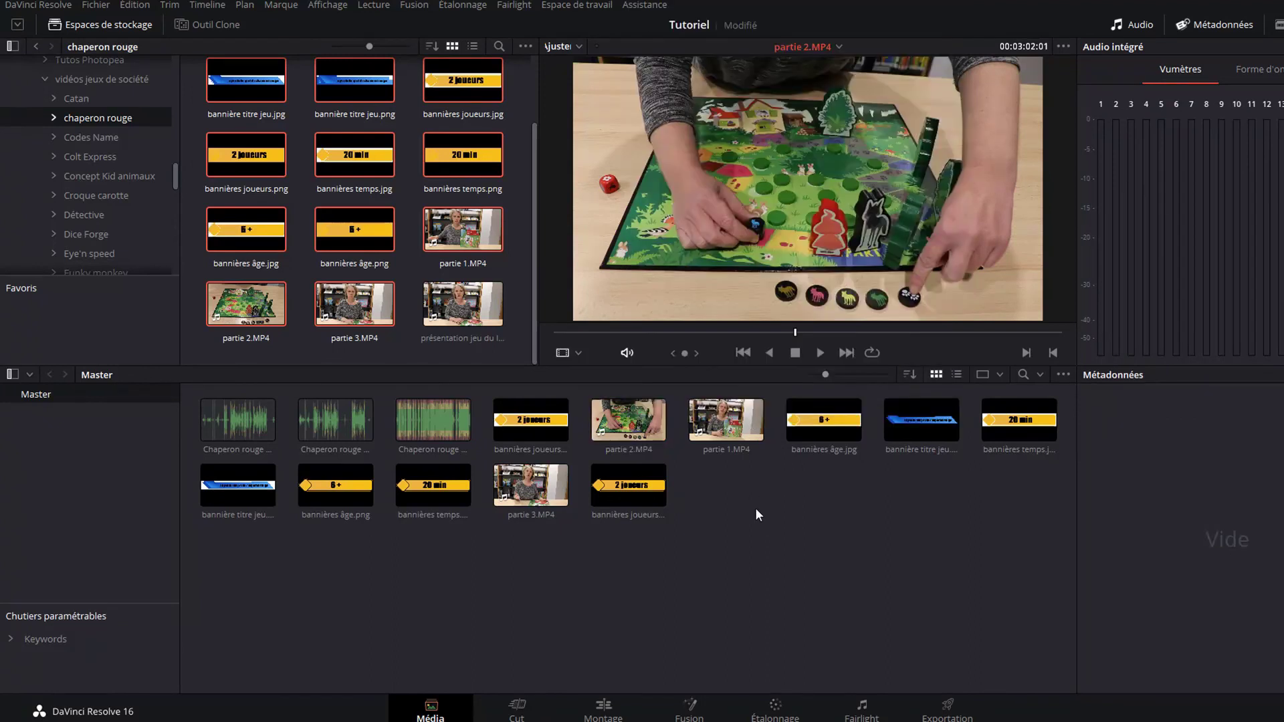
# Synchronize the audio of Chaperon rouge partie 2.m4a with the partie 2.MP4 video based on the waveform, and clear the selection.
pyautogui.click(440, 415)
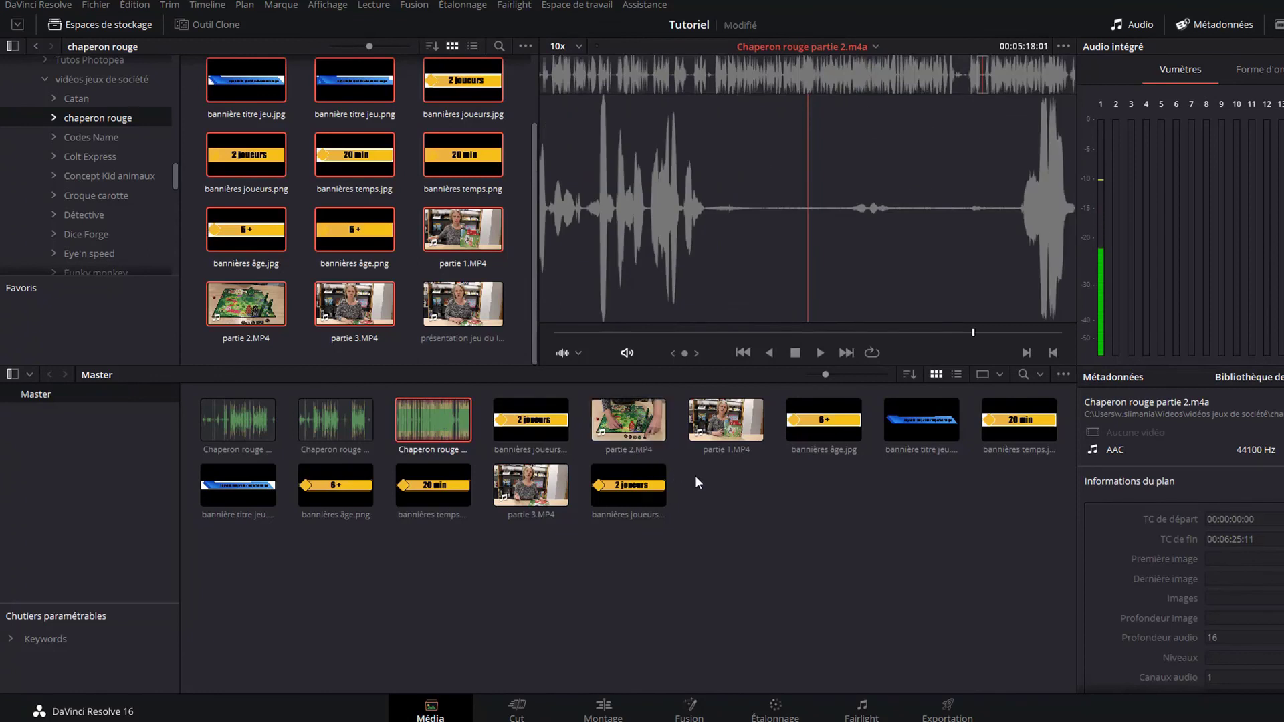
pyautogui.keyDown('ctrl'); pyautogui.click(624, 427); pyautogui.keyUp('ctrl')
pyautogui.rightClick(623, 428)
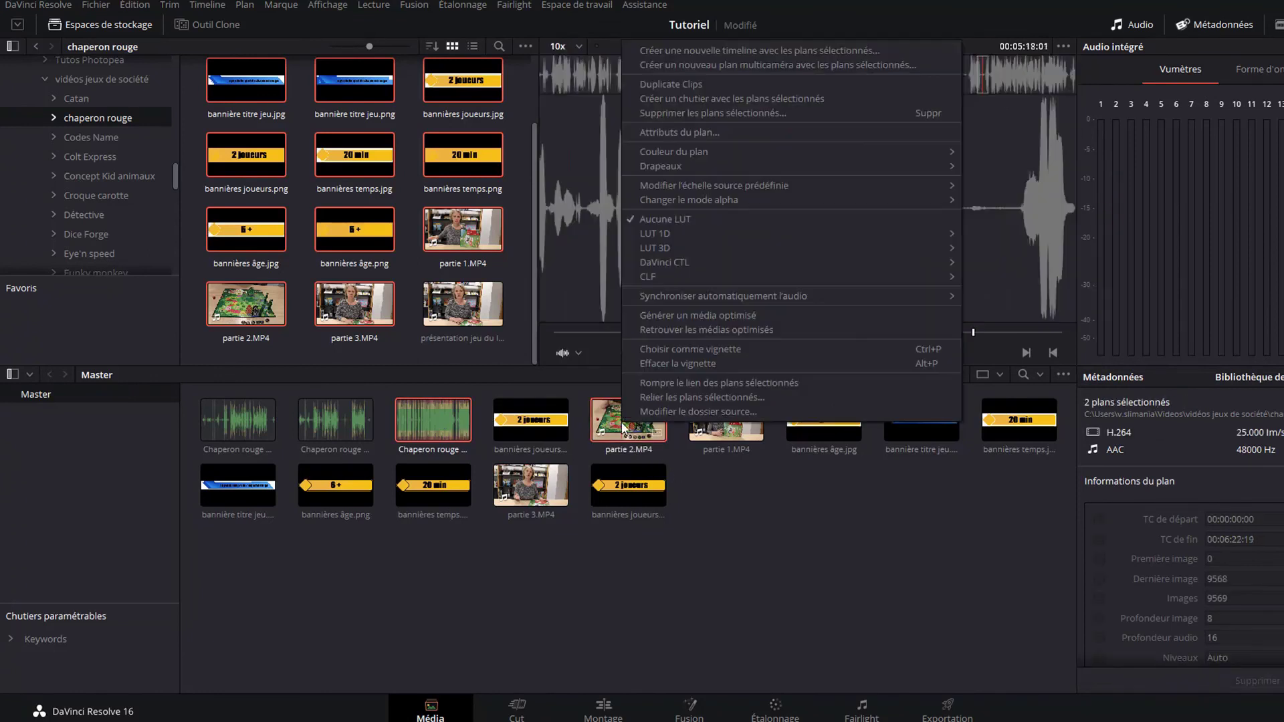
pyautogui.moveTo(683, 294)
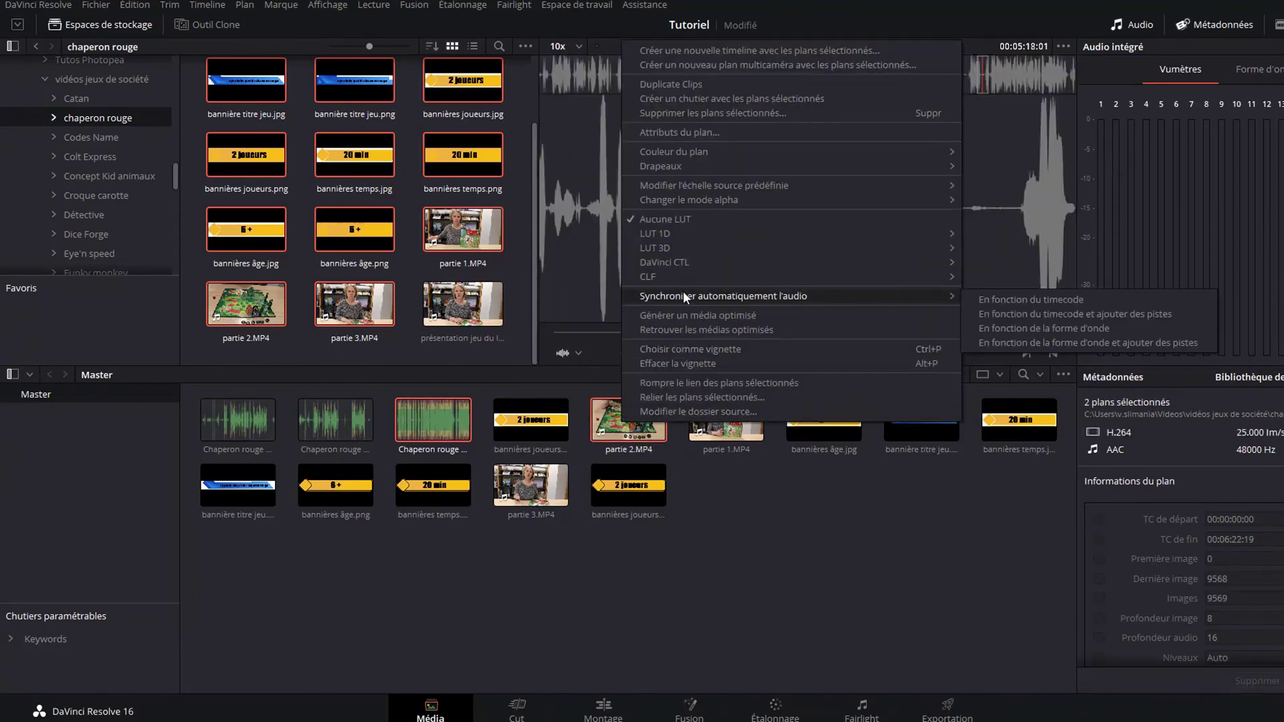
pyautogui.click(1038, 327)
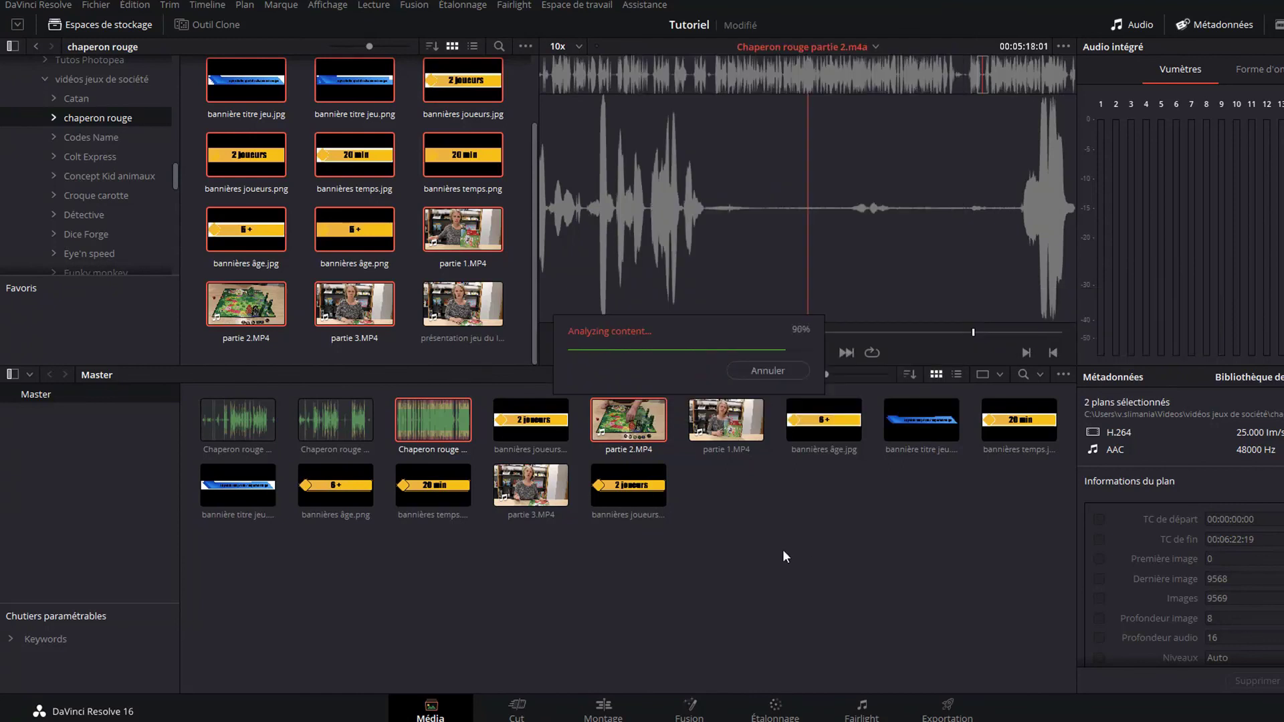
pyautogui.click(684, 595)
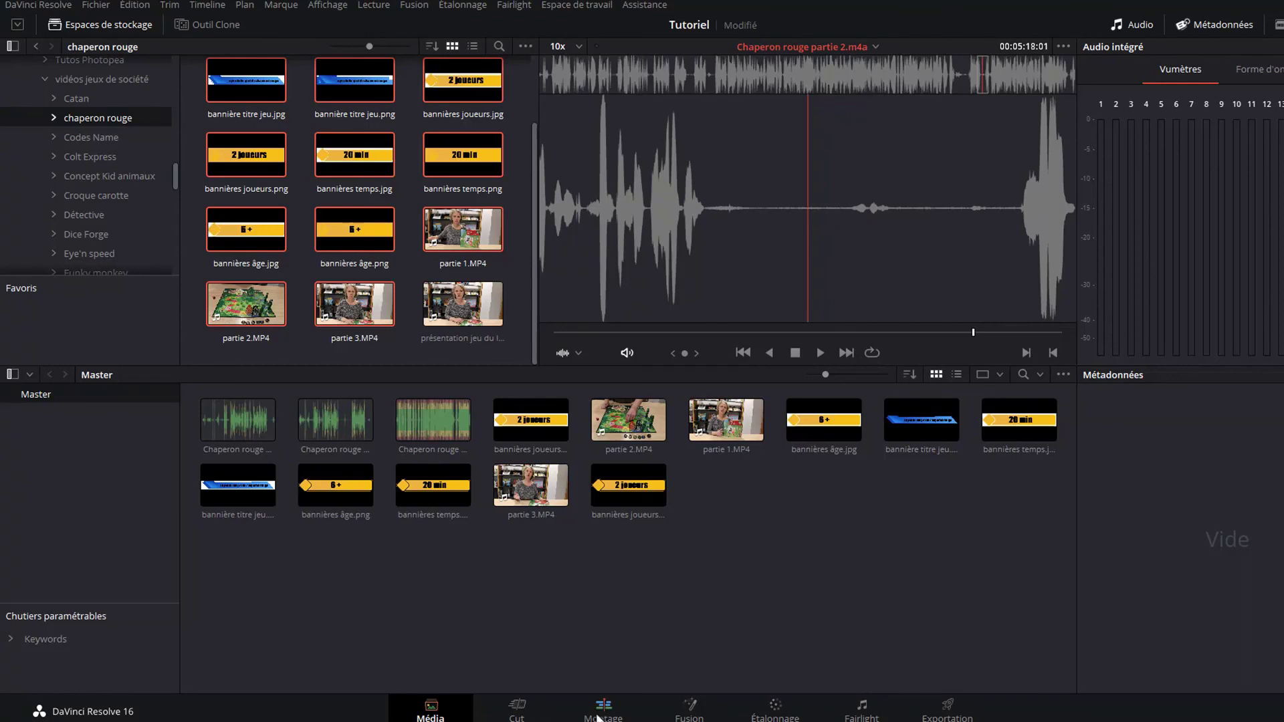
# Look at the Cut page, switch to the Montage page and check the imported partie 1 video and audio clips in its media pool.
pyautogui.click(518, 715)
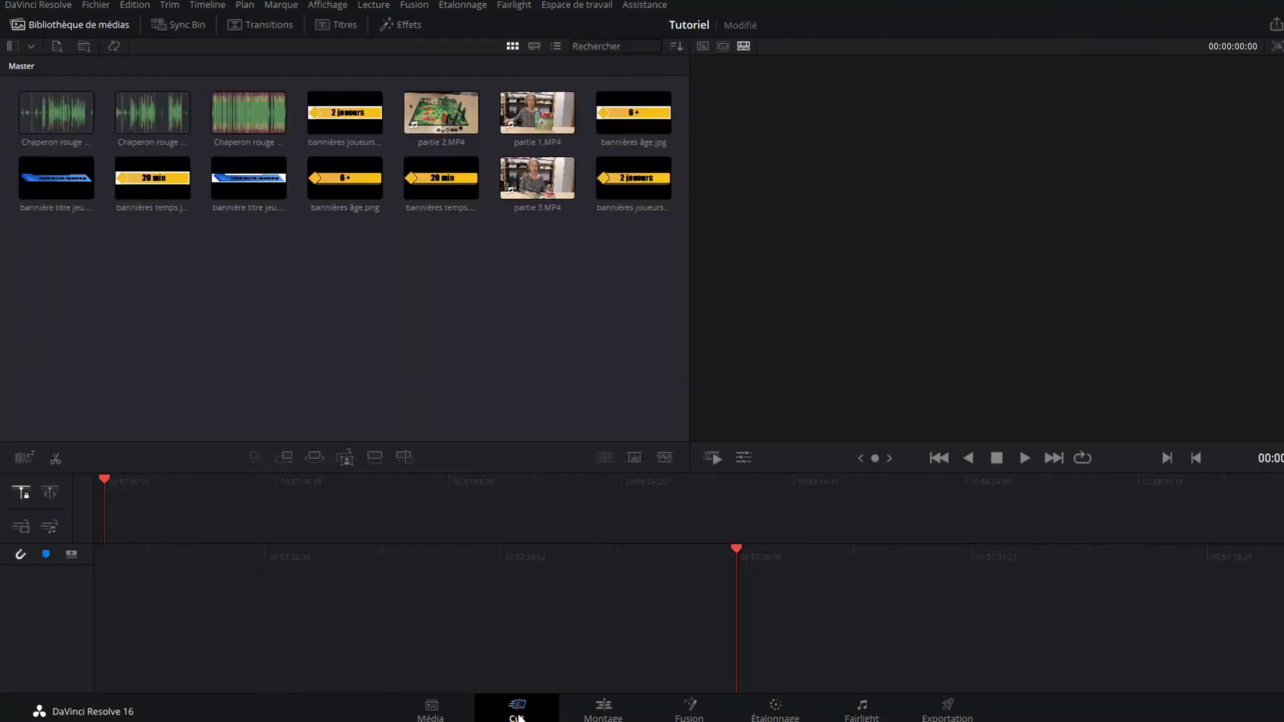
pyautogui.click(598, 712)
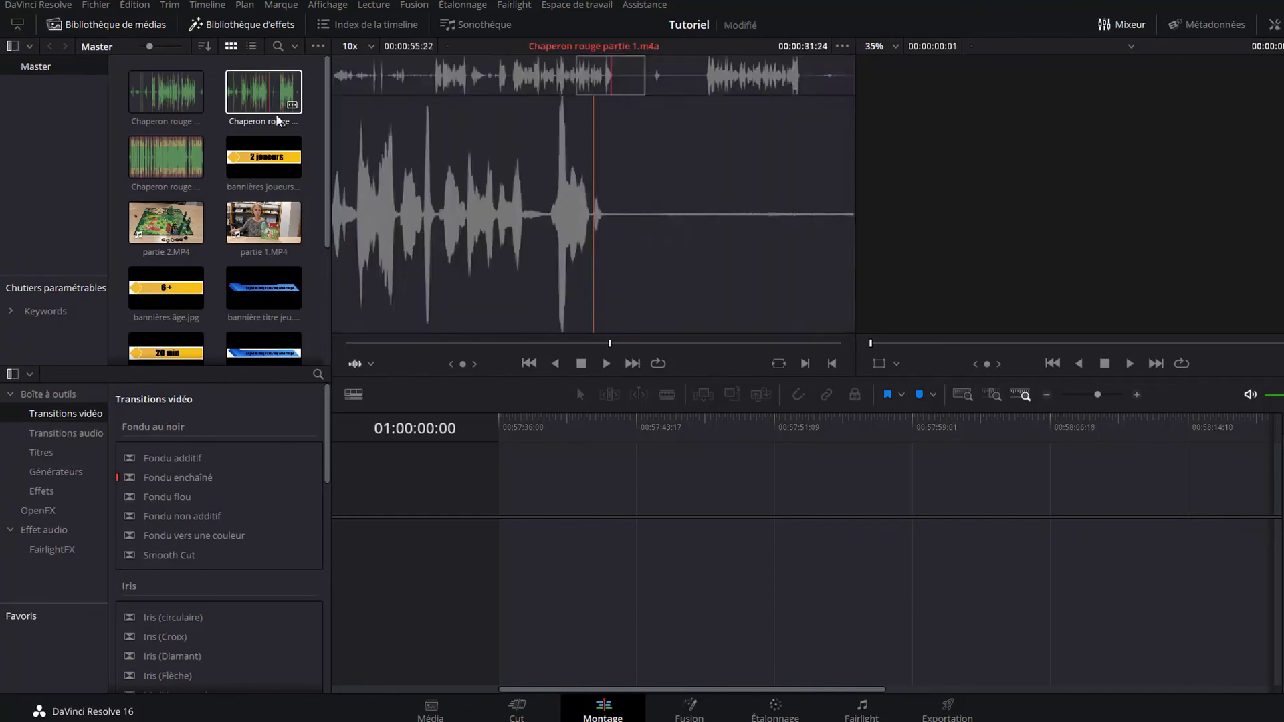
pyautogui.doubleClick(258, 215)
pyautogui.click(183, 106)
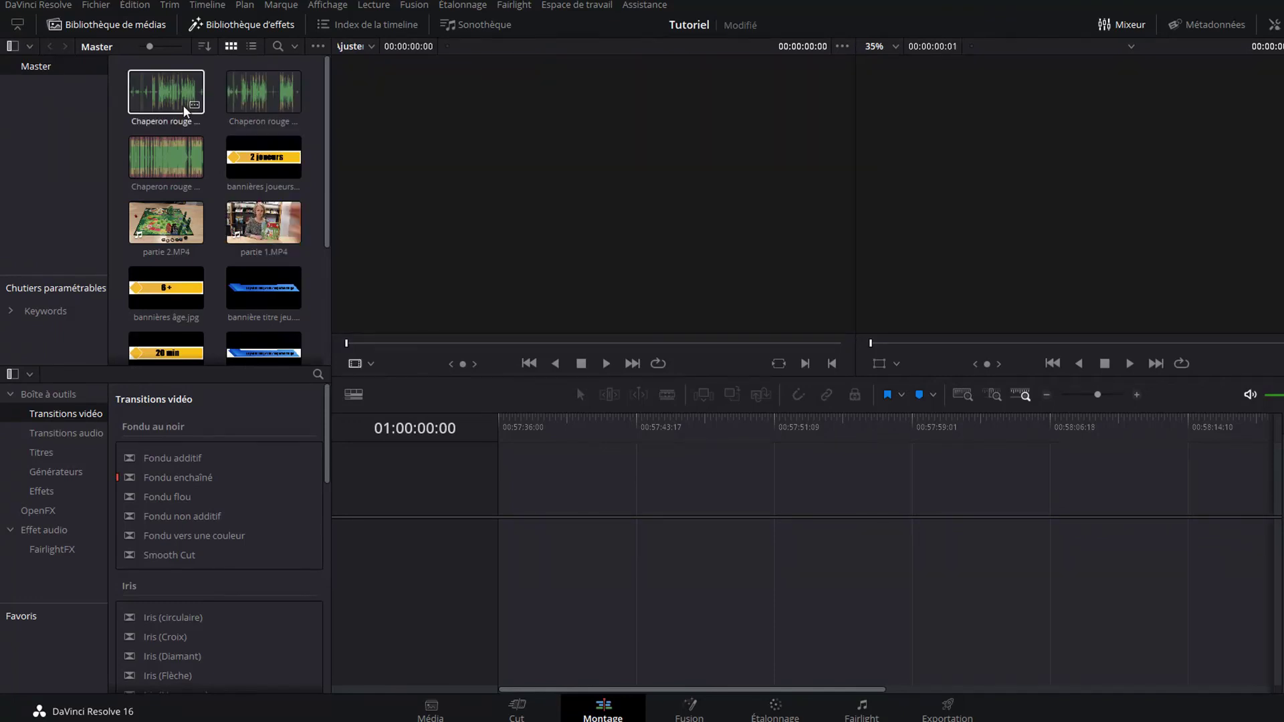